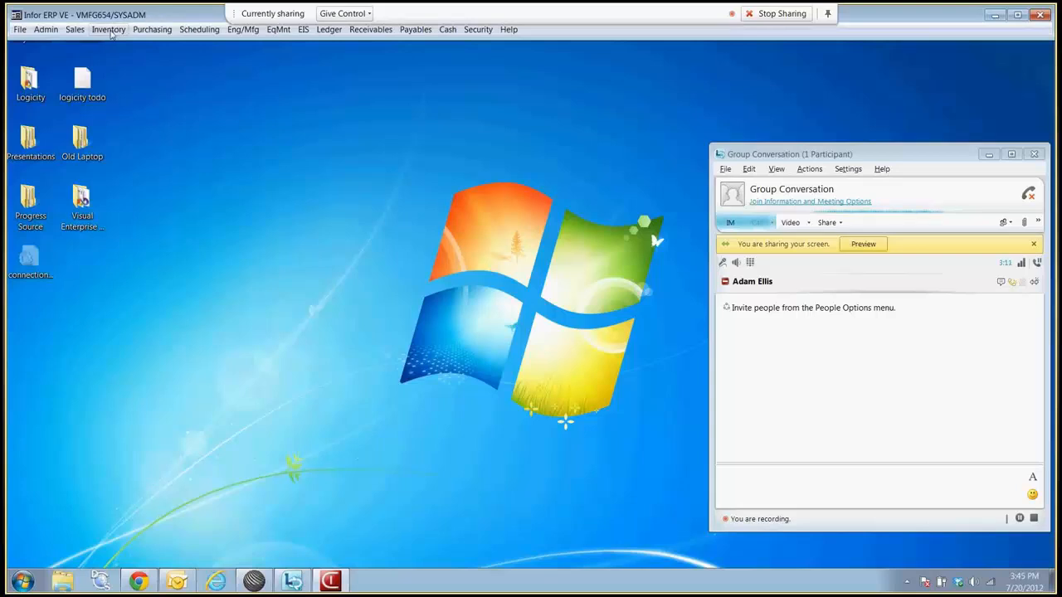
Open Part Maintenance and load part 1/4PLATE from the parts list.
click(109, 30)
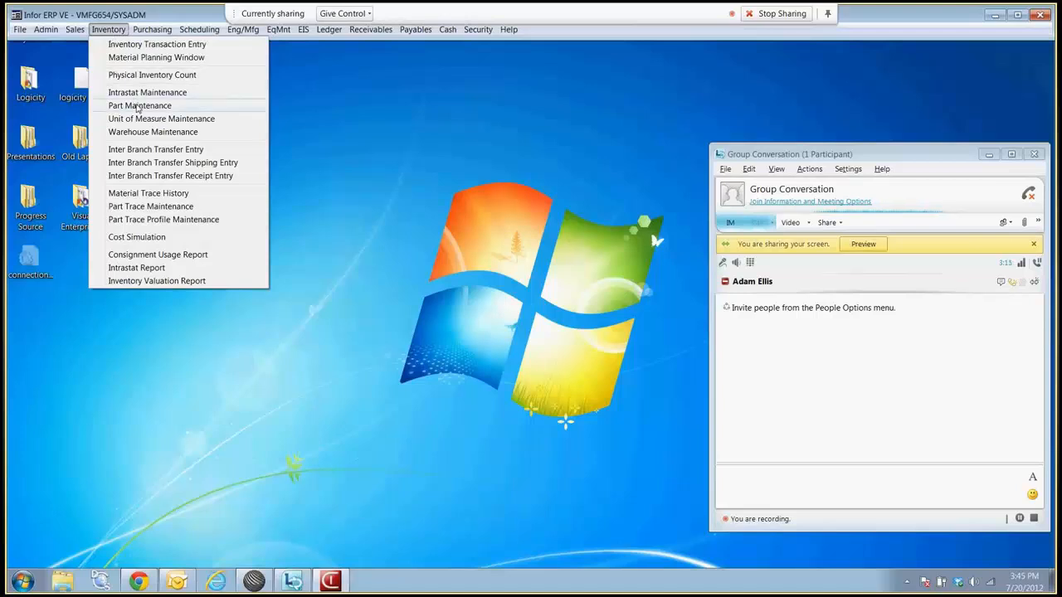
click(139, 106)
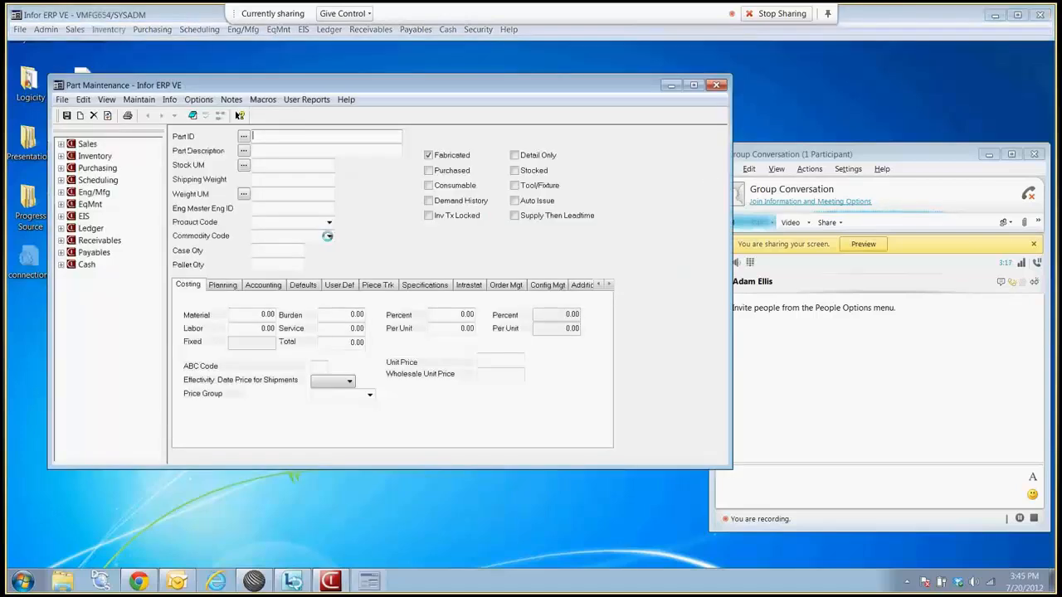
click(243, 136)
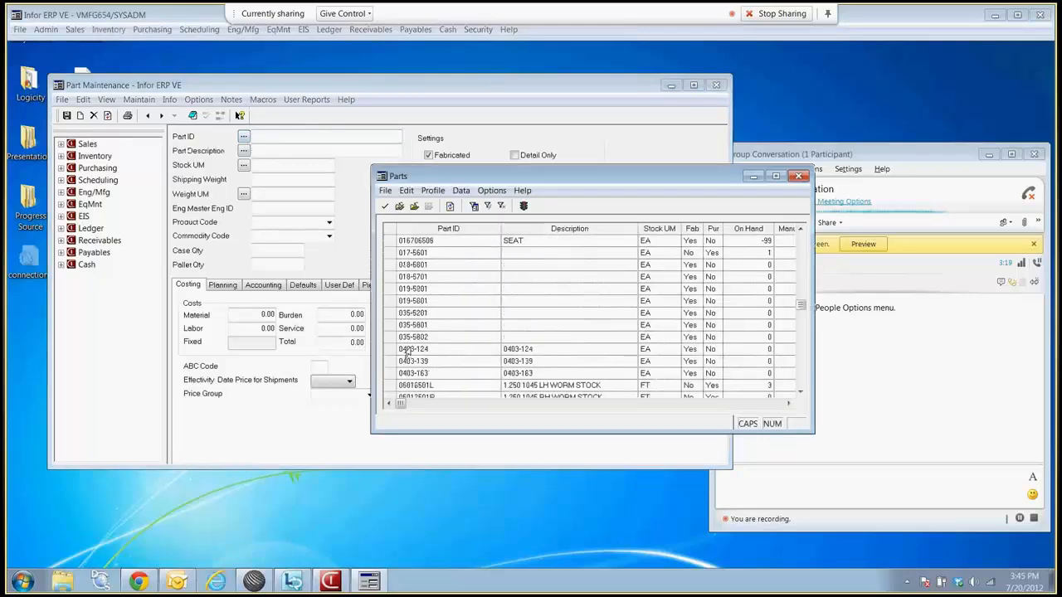
scroll(423, 332, down, 5)
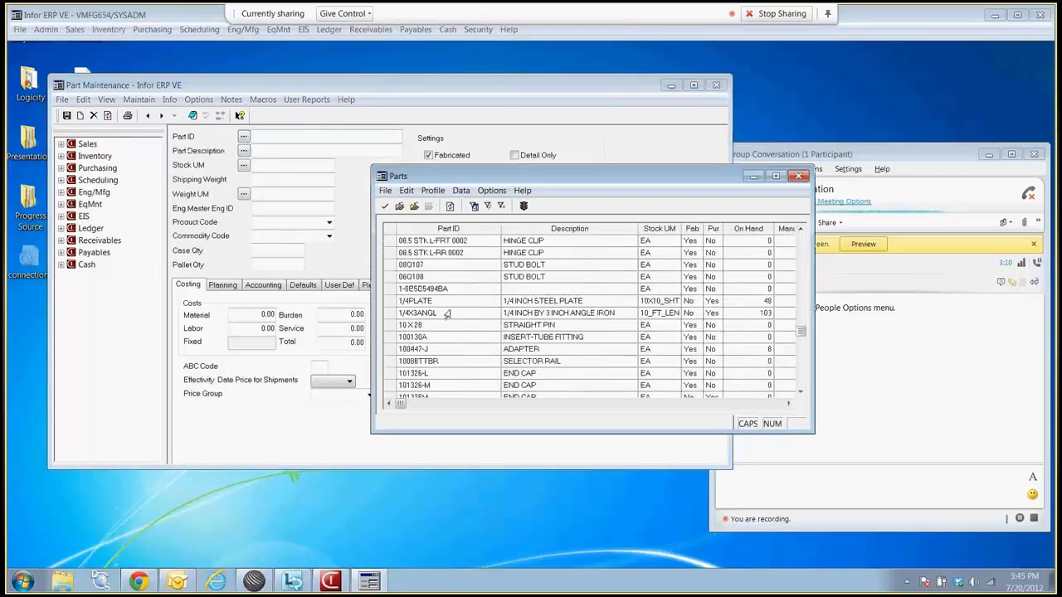
double_click(432, 300)
Review the customer pricing entry of 1/4PLATE, including its default price row, and close the pricing window.
click(137, 100)
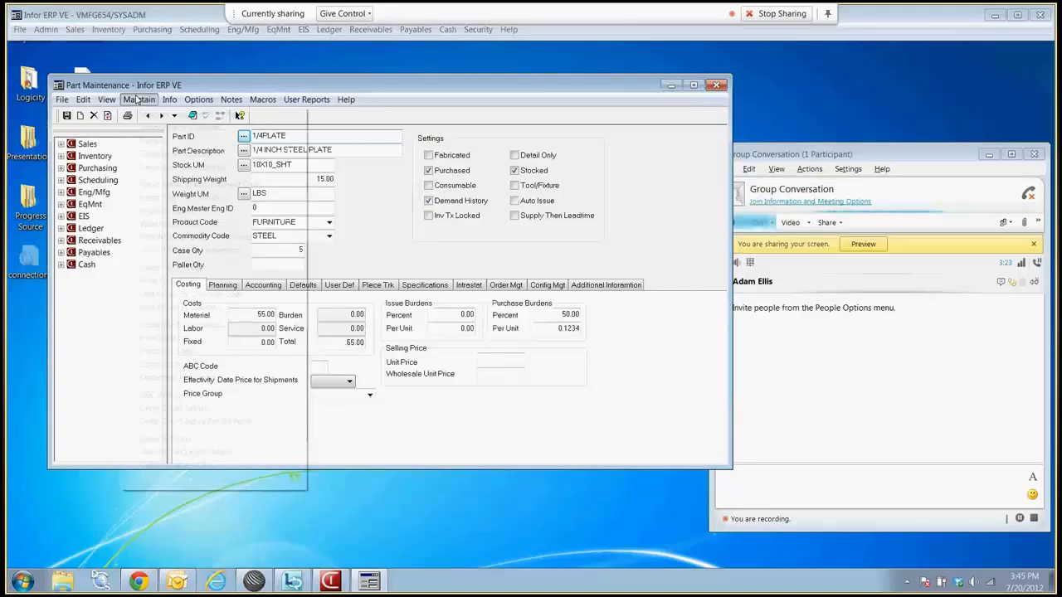
click(171, 268)
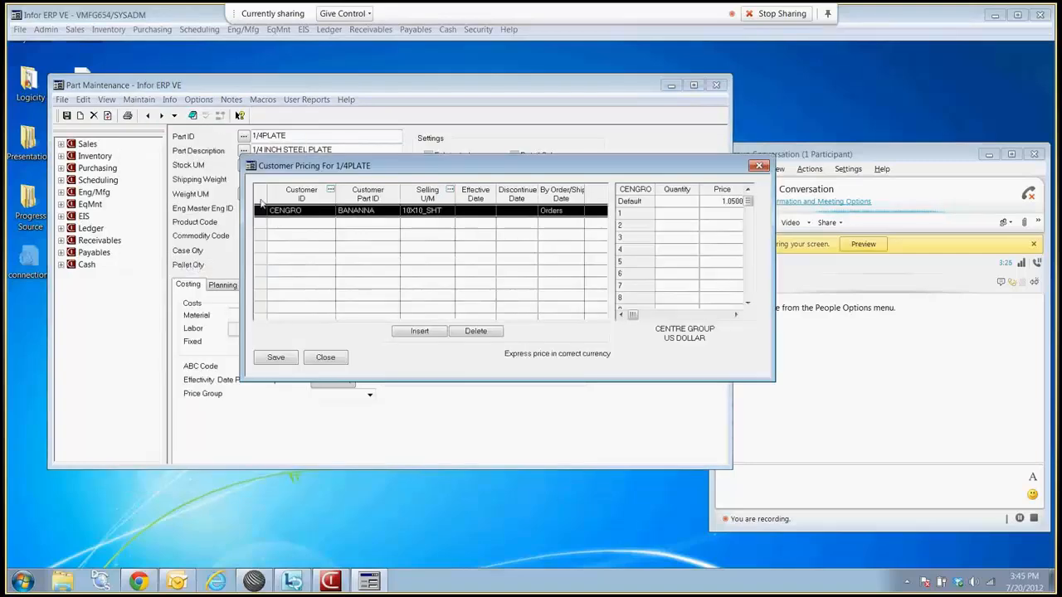
drag(664, 254, 739, 249)
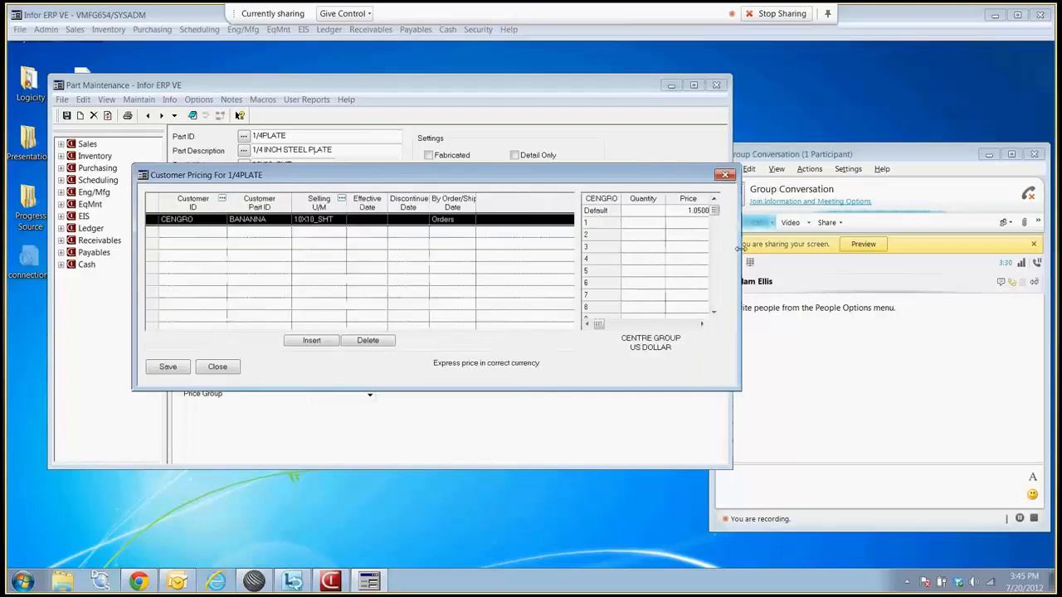
click(599, 212)
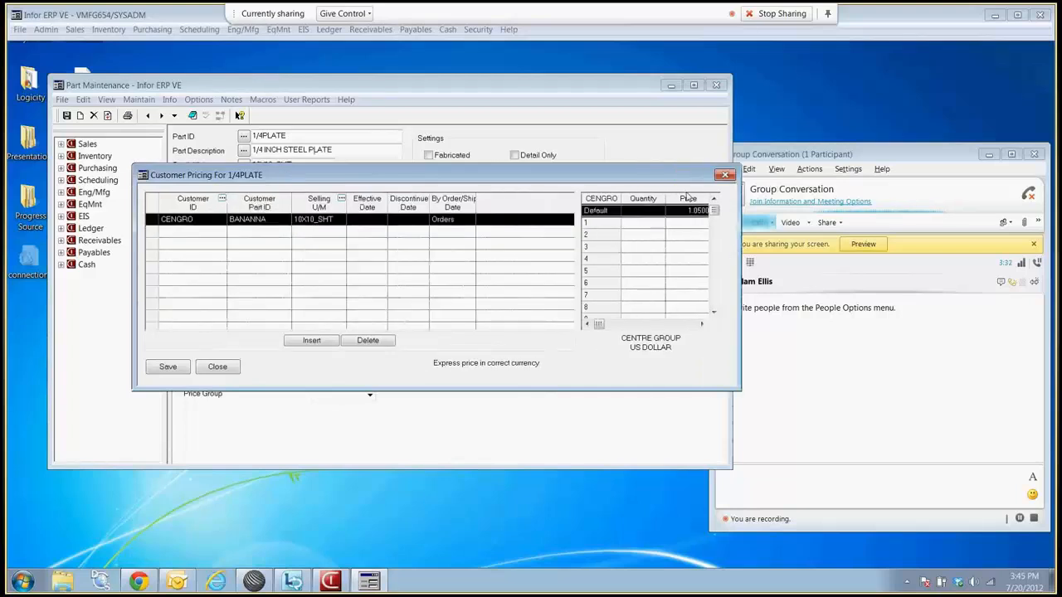
click(725, 175)
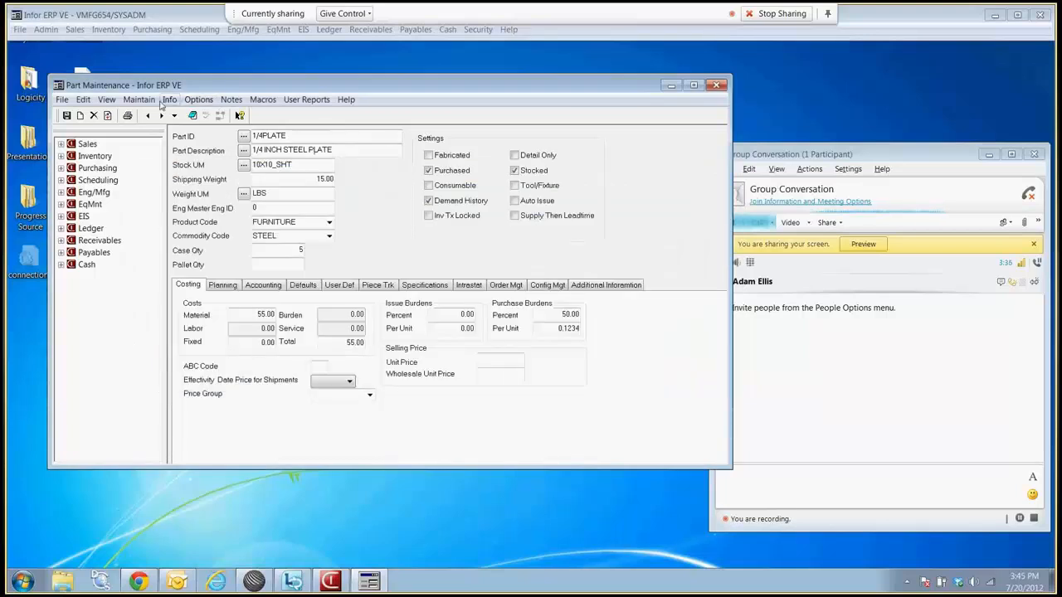
Examine the market unit prices of 1/4PLATE for the RETAIL and WHOLESALE markets, and close the window.
click(141, 100)
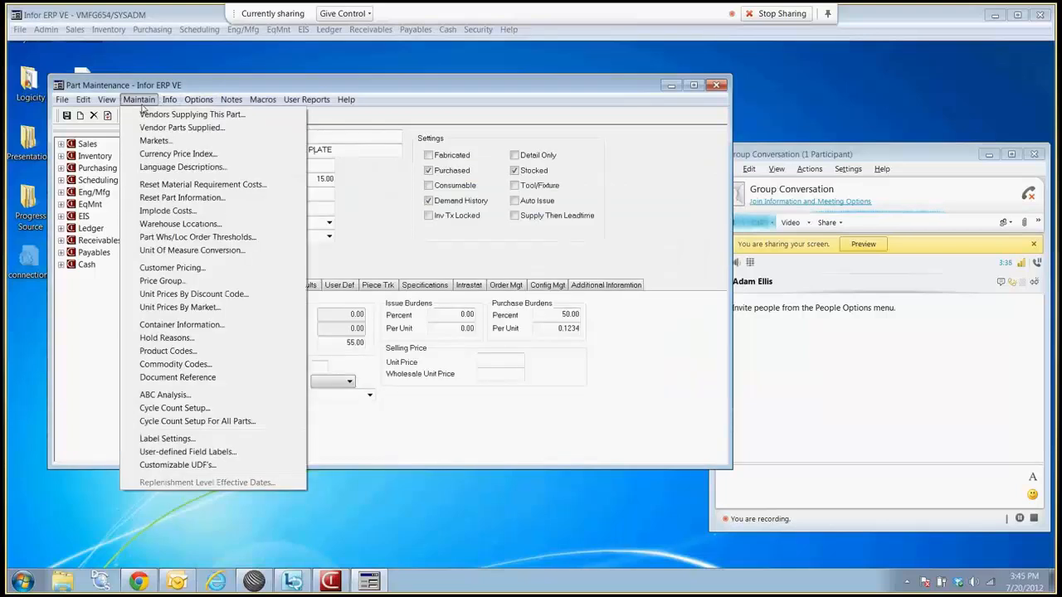
click(187, 309)
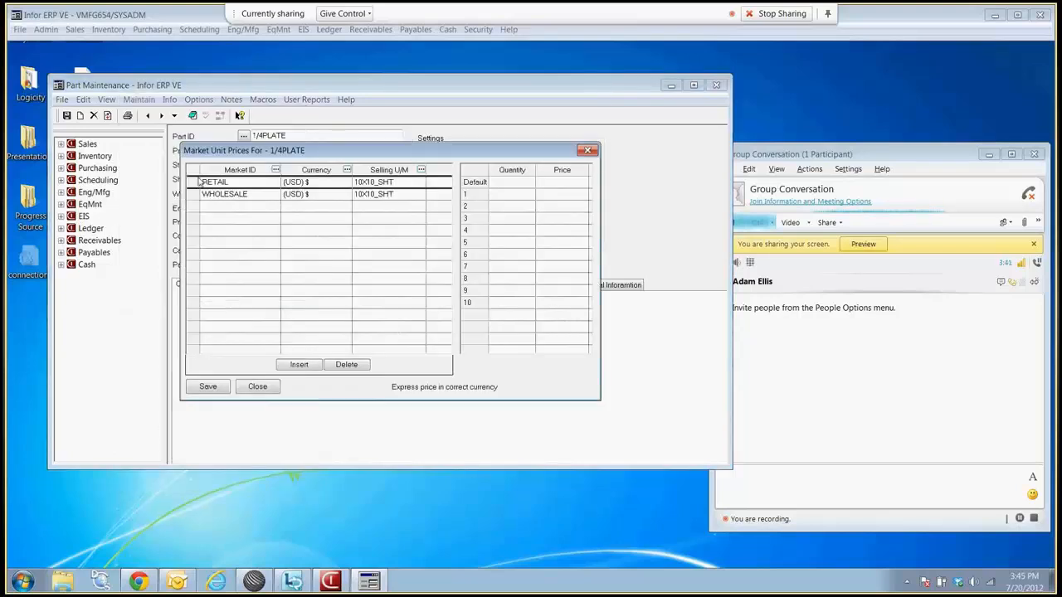
click(199, 182)
click(202, 196)
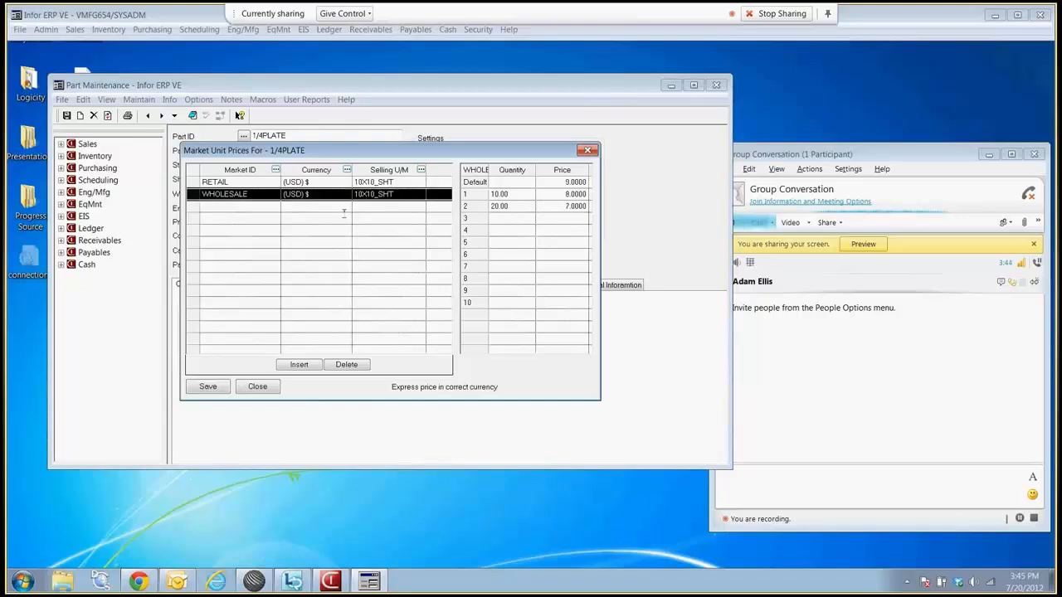
click(588, 151)
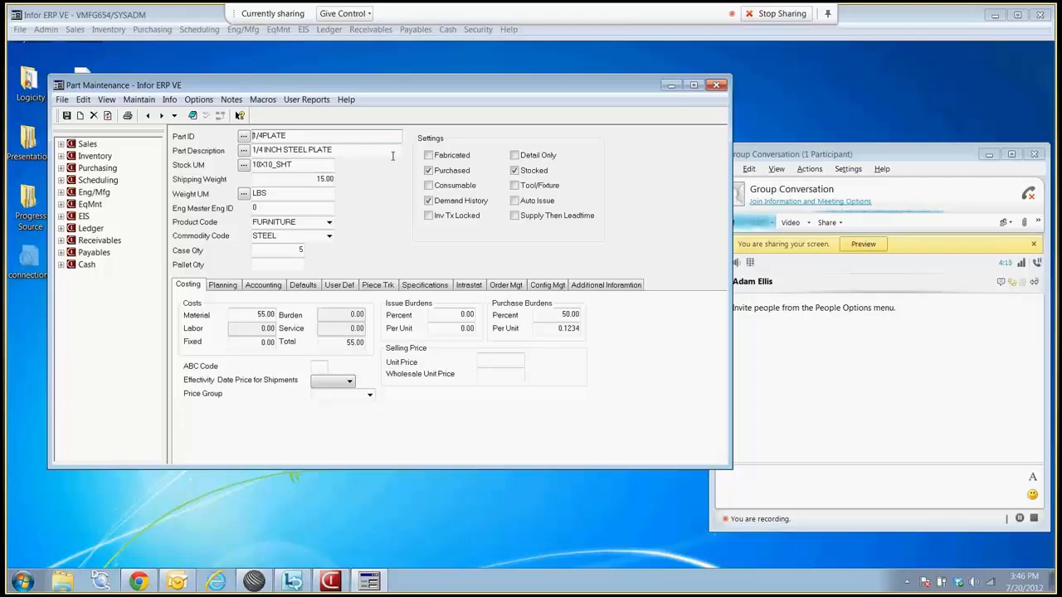
Reopen the part's customer pricing to check the CENGRO entry once more, and close it.
click(139, 100)
click(170, 267)
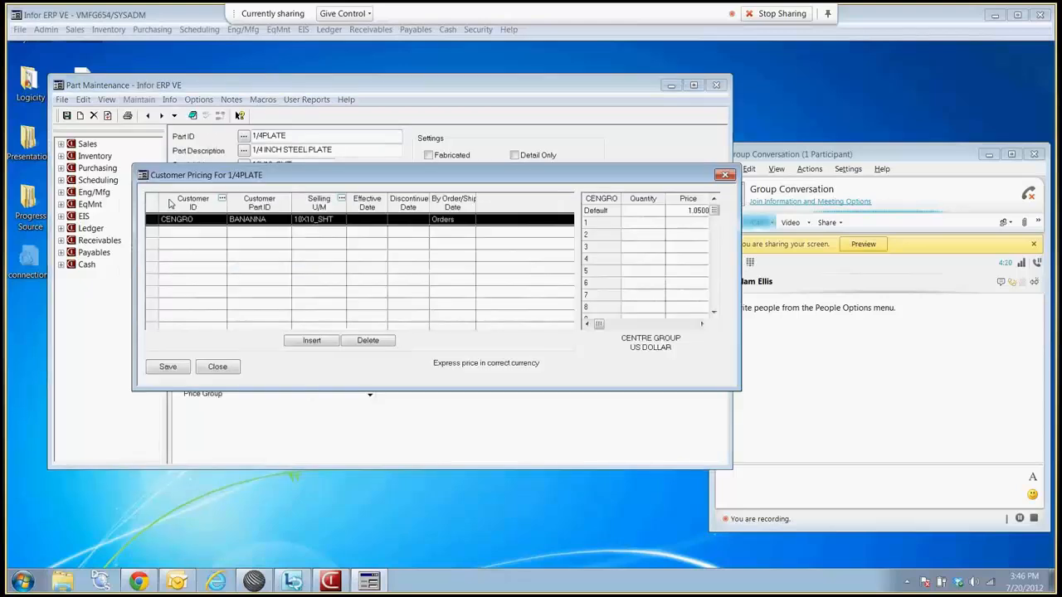
click(726, 175)
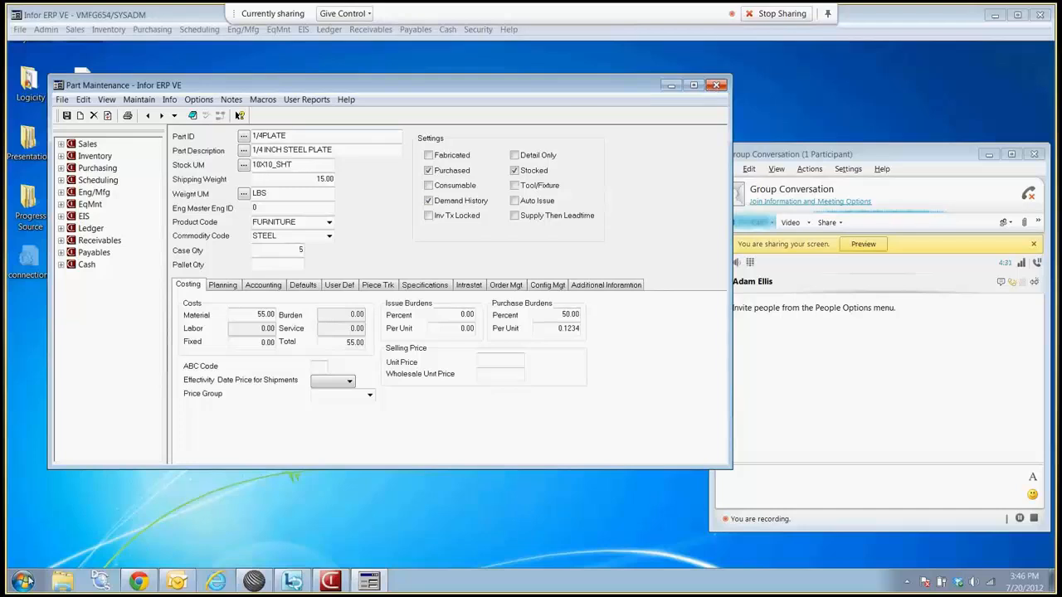
click(22, 582)
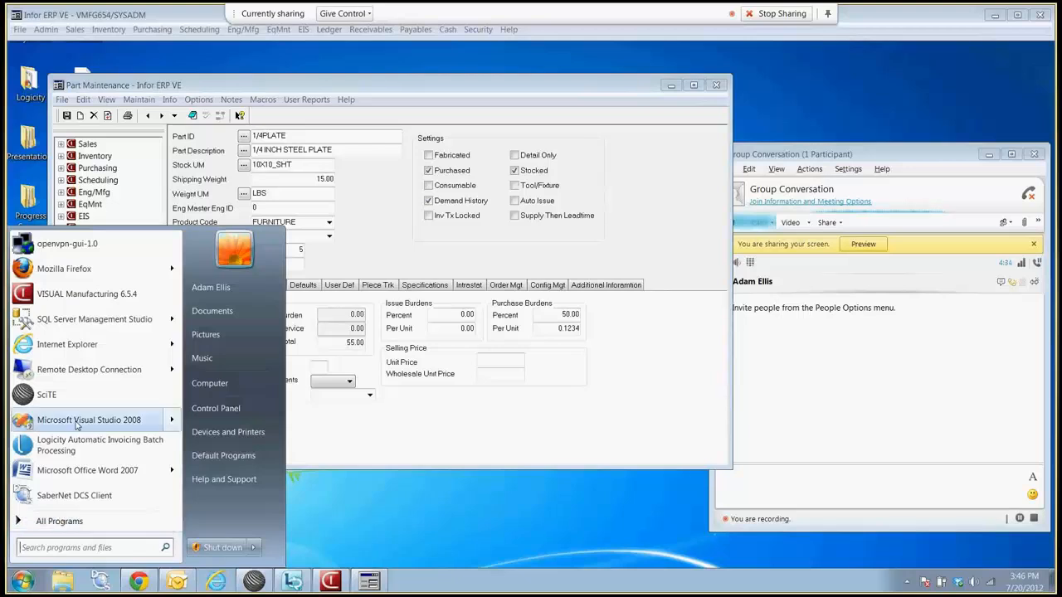
click(60, 522)
scroll(78, 356, down, 8)
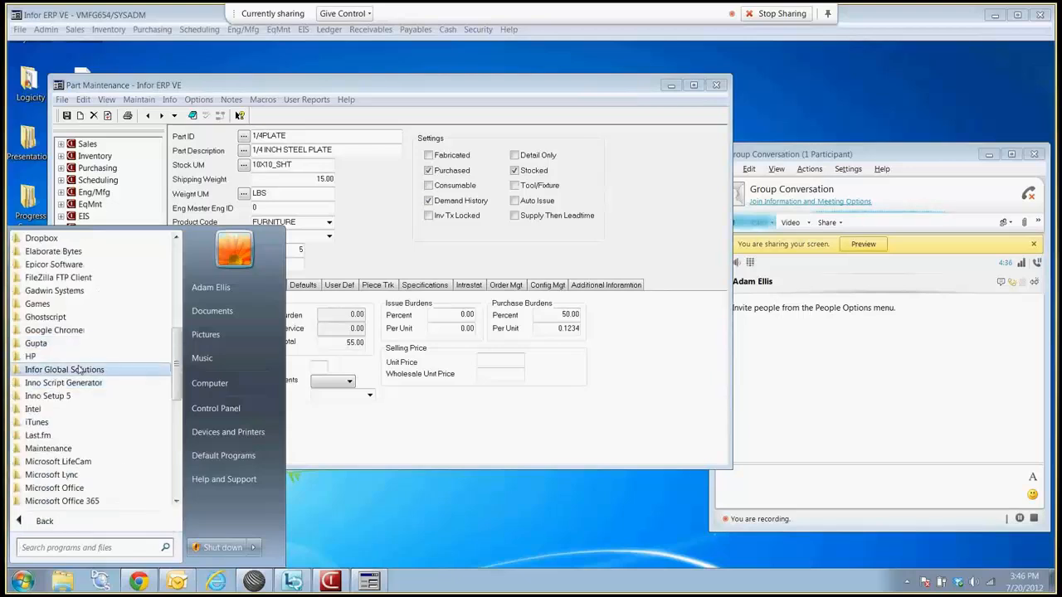
click(79, 16)
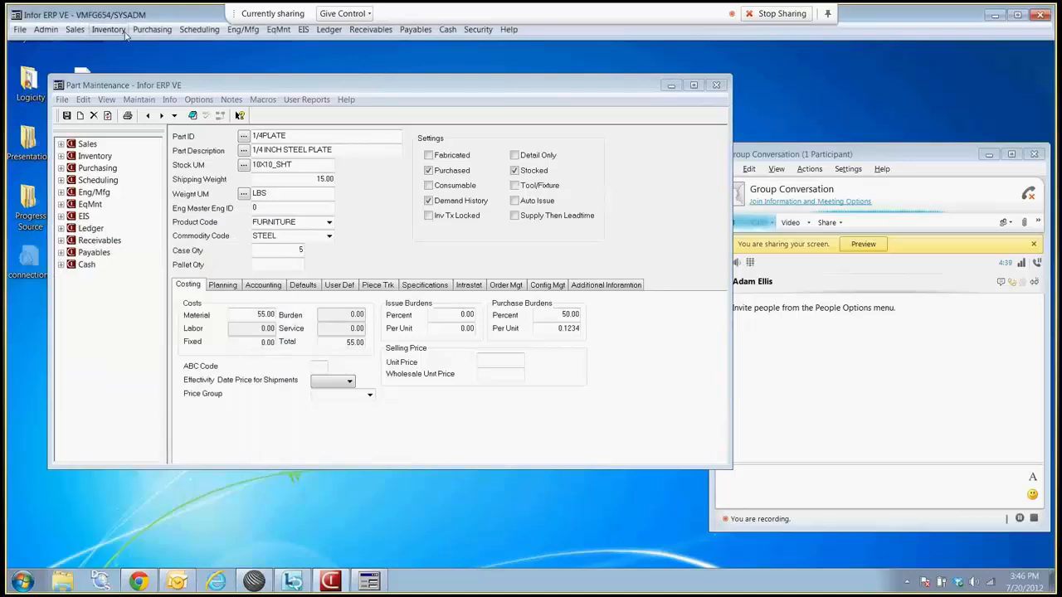
Launch Price Adjuster from the VISUAL Enterprise program group under Infor Global Solutions.
key(super)
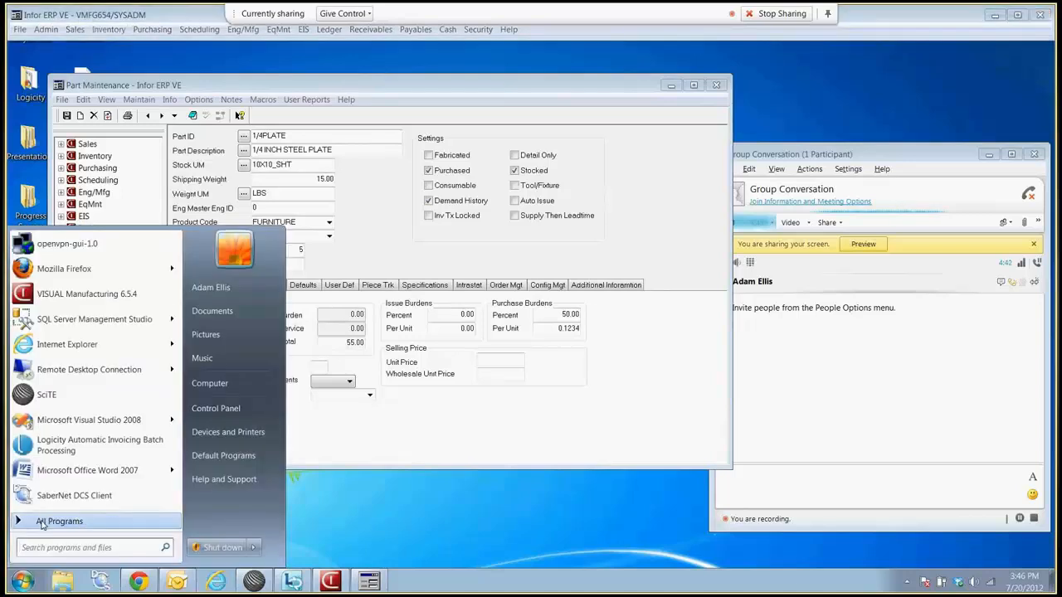
click(60, 521)
click(59, 370)
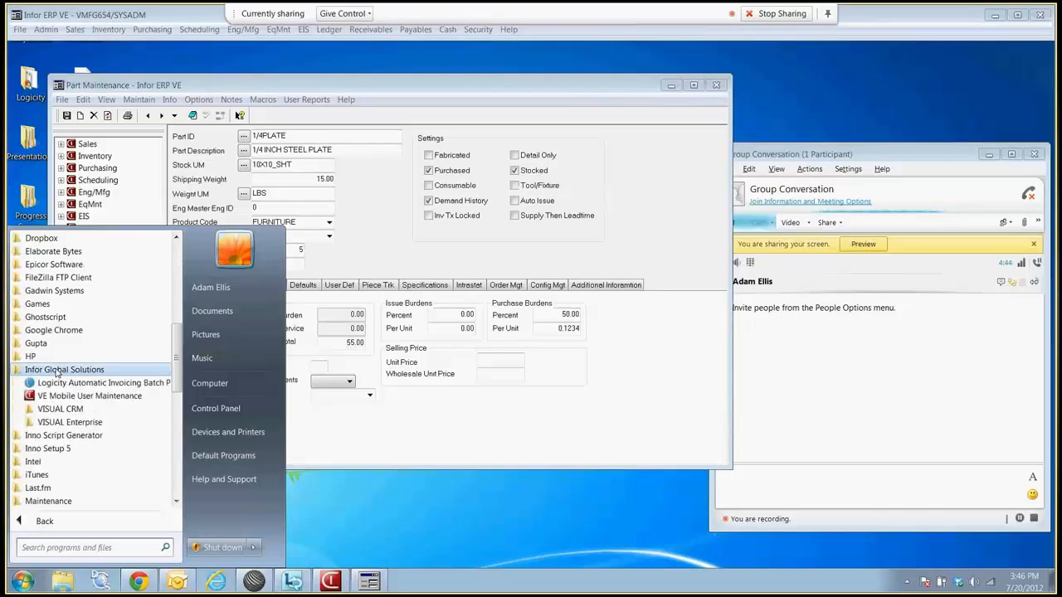
click(68, 422)
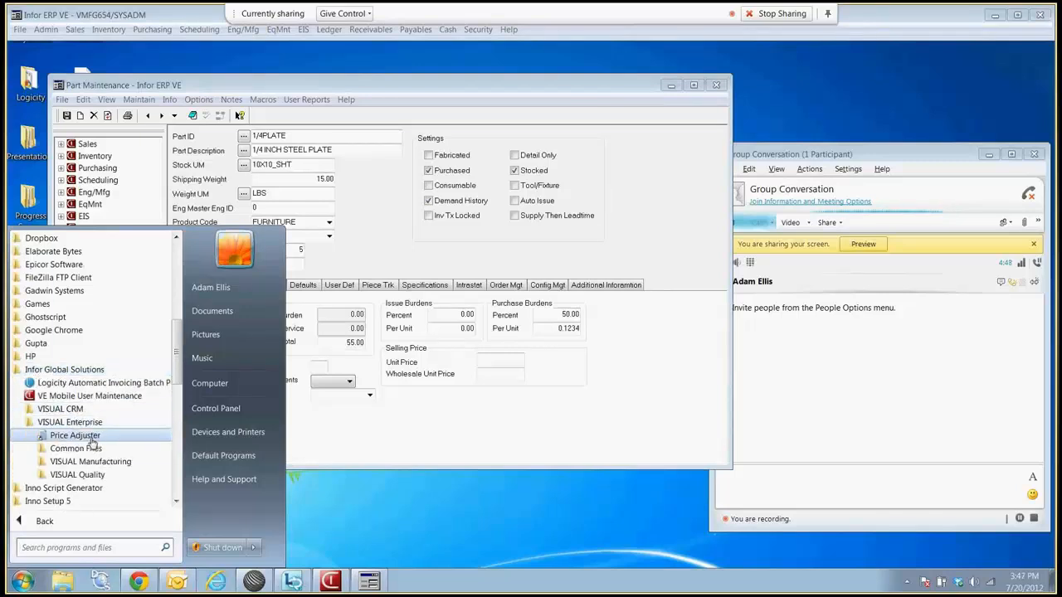
click(93, 437)
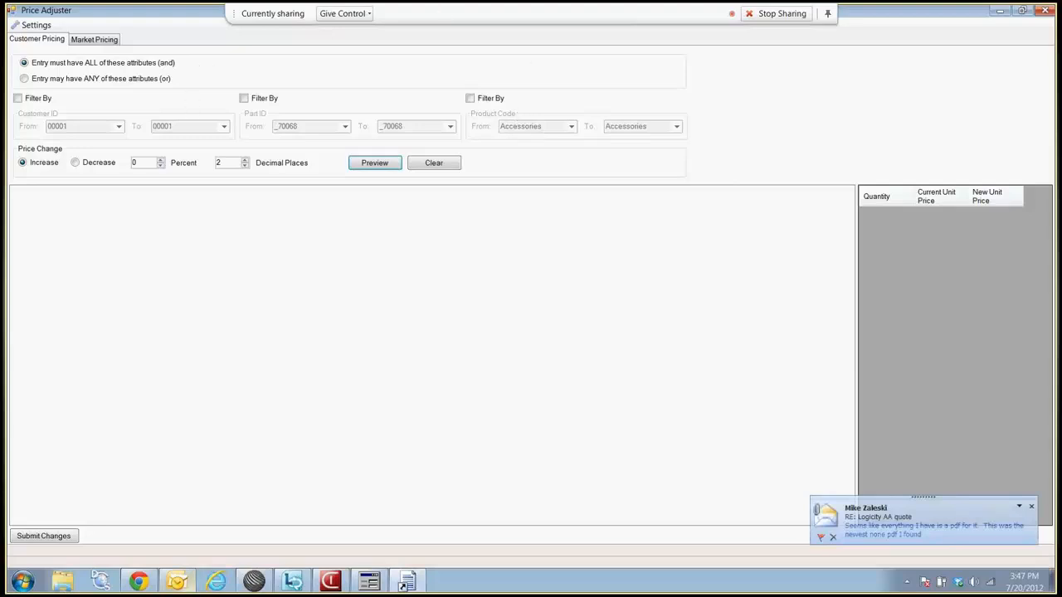
Close Outlook.
right_click(177, 583)
click(141, 555)
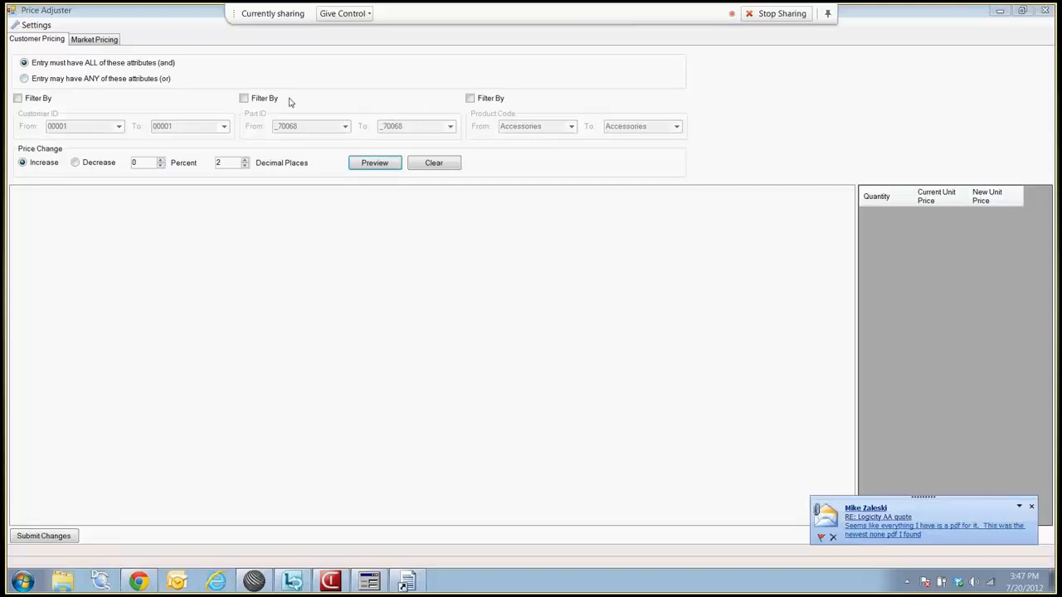
Enable the Customer ID filter, look through its list of starting customers, and turn the filter off again.
click(26, 101)
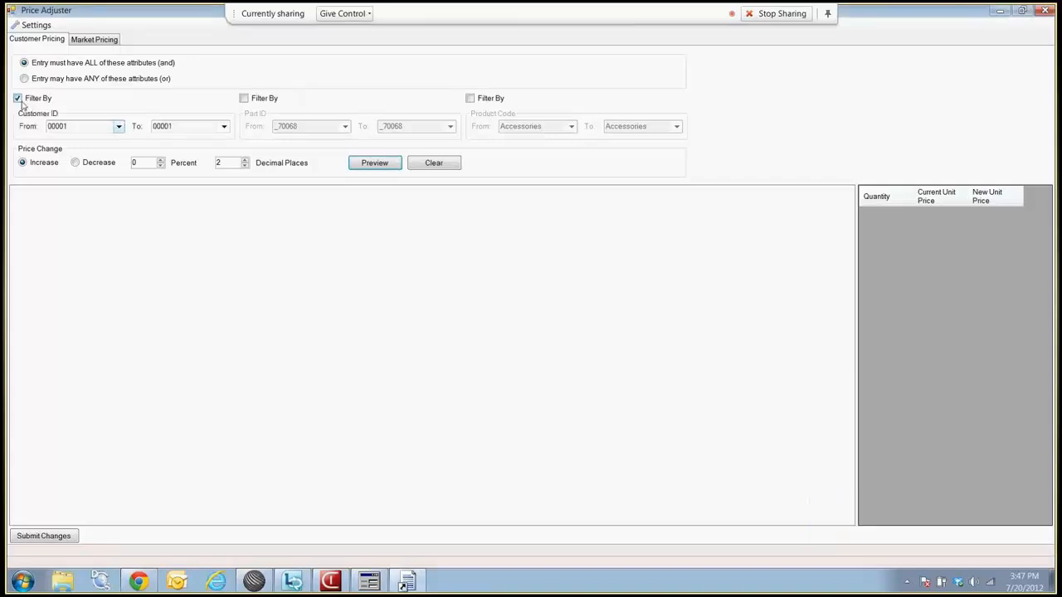
click(119, 127)
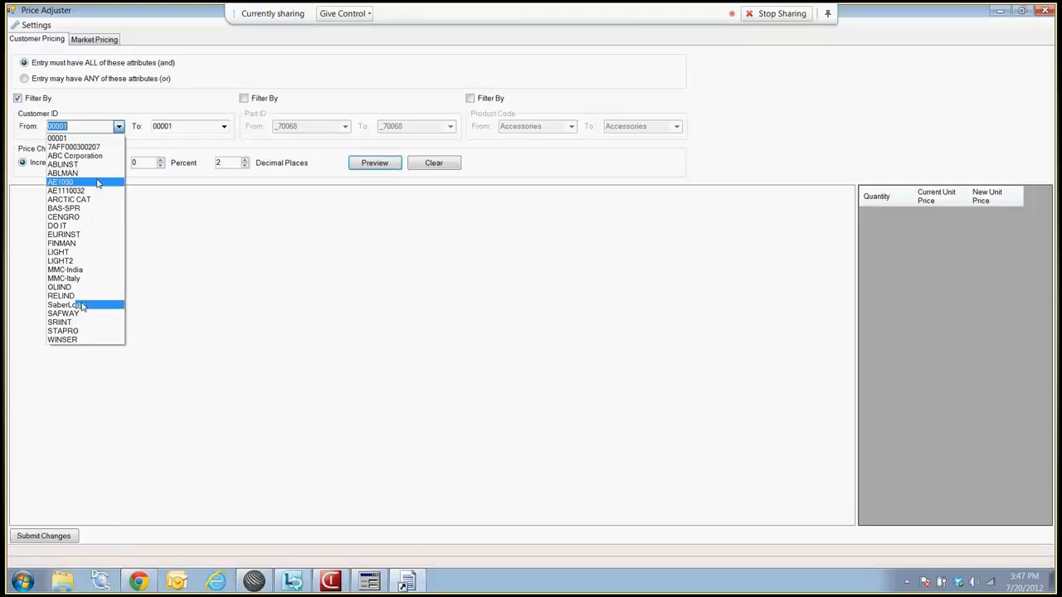
click(34, 105)
click(27, 101)
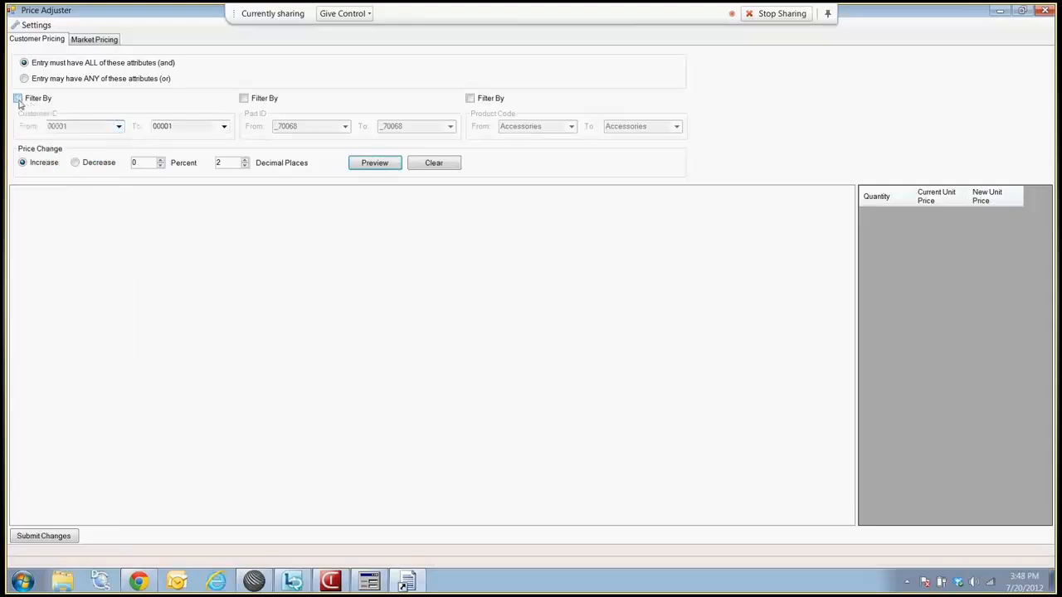
Try the Part ID filter with a range from 017-5601 to 100447-J, and turn the filter off again.
click(243, 98)
click(345, 126)
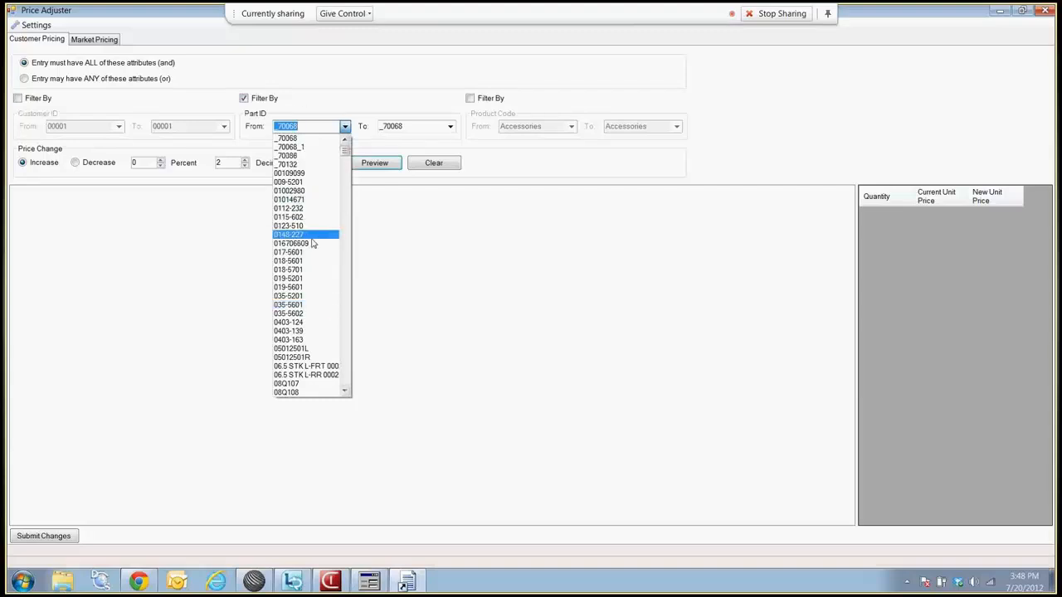
click(289, 252)
click(450, 126)
scroll(419, 311, down, 4)
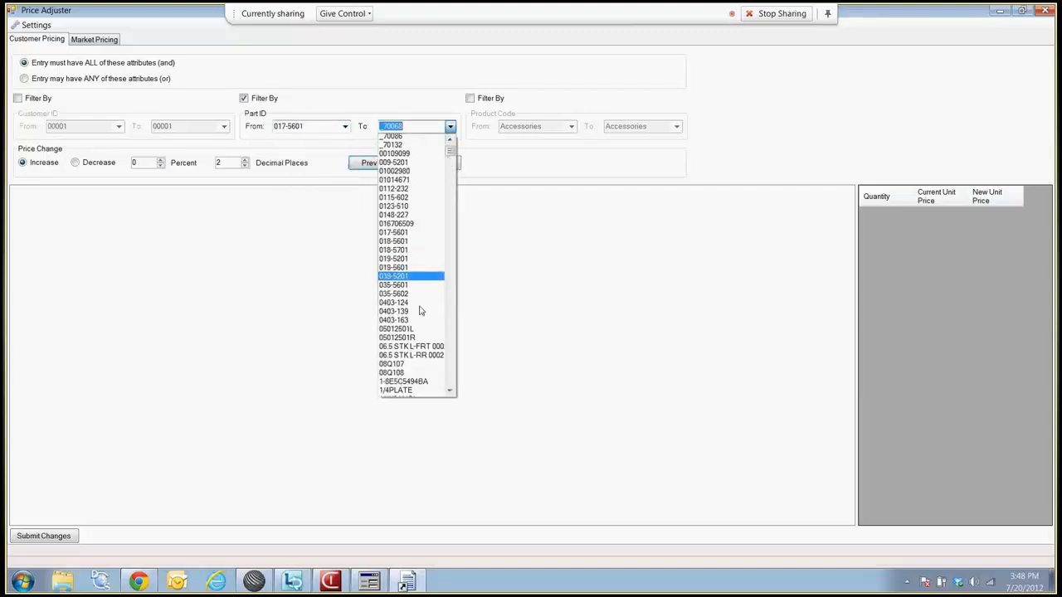
click(410, 341)
click(243, 98)
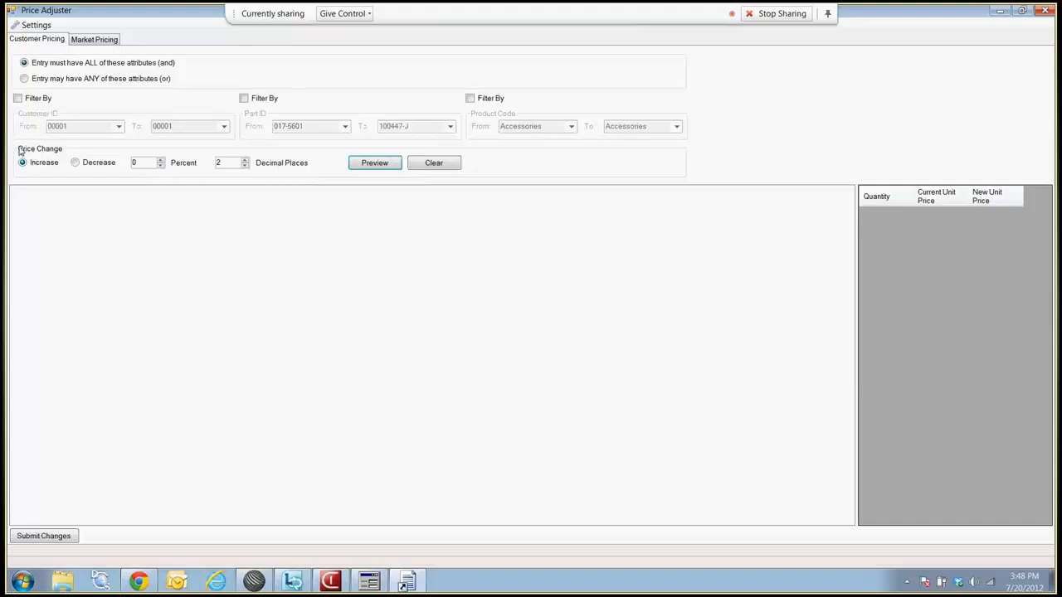
Preview a 10 percent price increase on customer pricing, and exclude the FINMAN and ARCTIC CAT entries.
double_click(141, 162)
text(10)
click(370, 164)
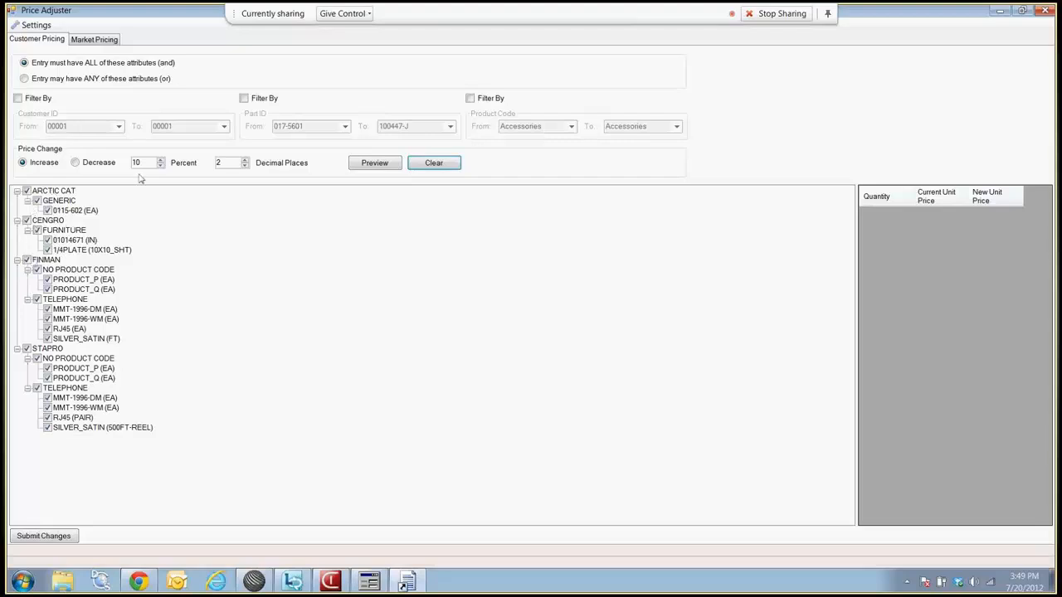
click(26, 260)
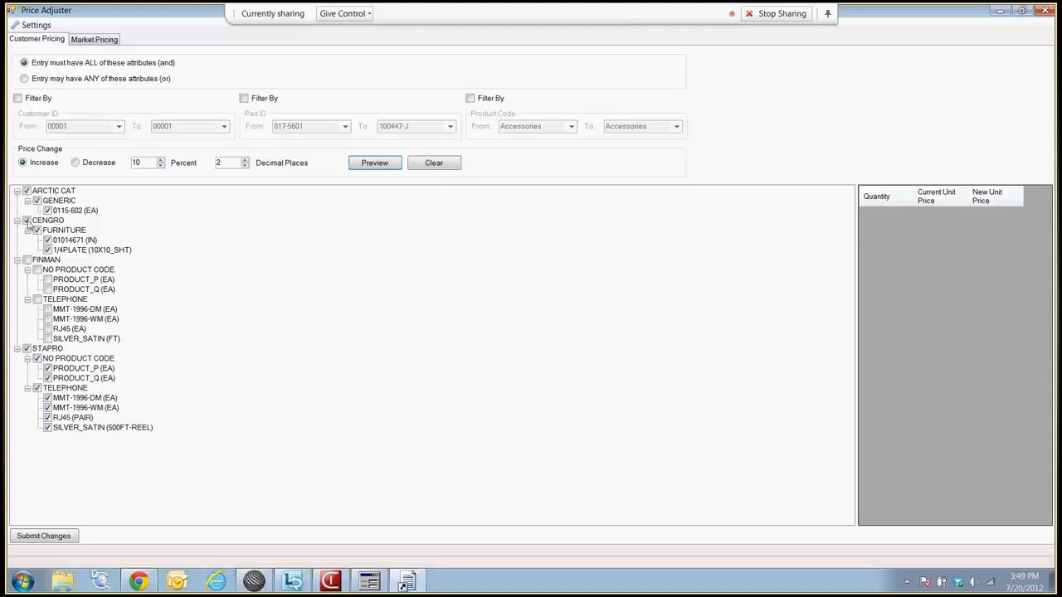
click(36, 201)
Compare the current and new unit prices of CENGRO's parts 01014671 and 1/4PLATE.
click(73, 240)
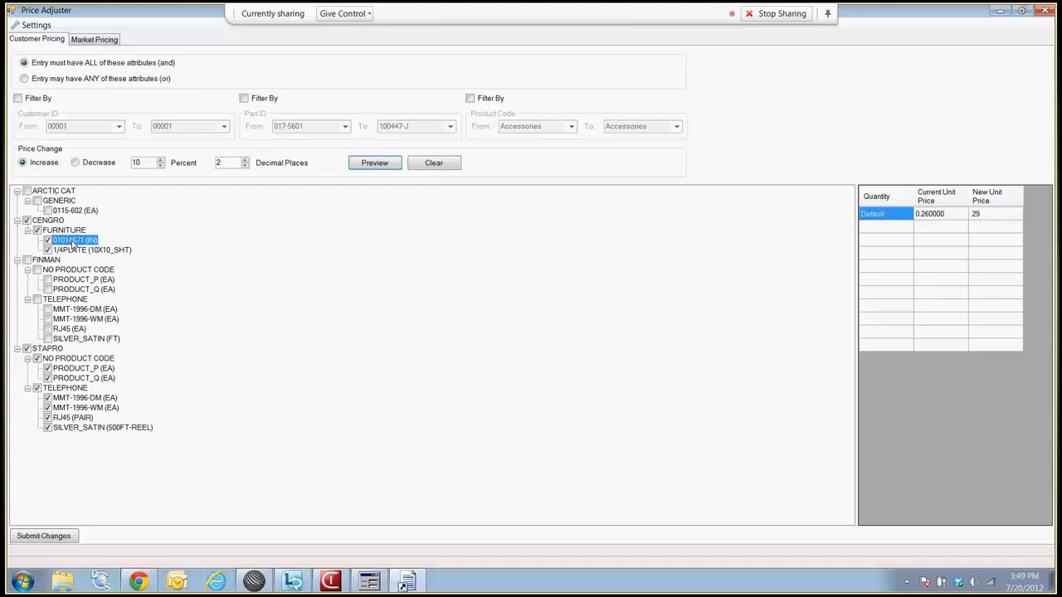
click(72, 251)
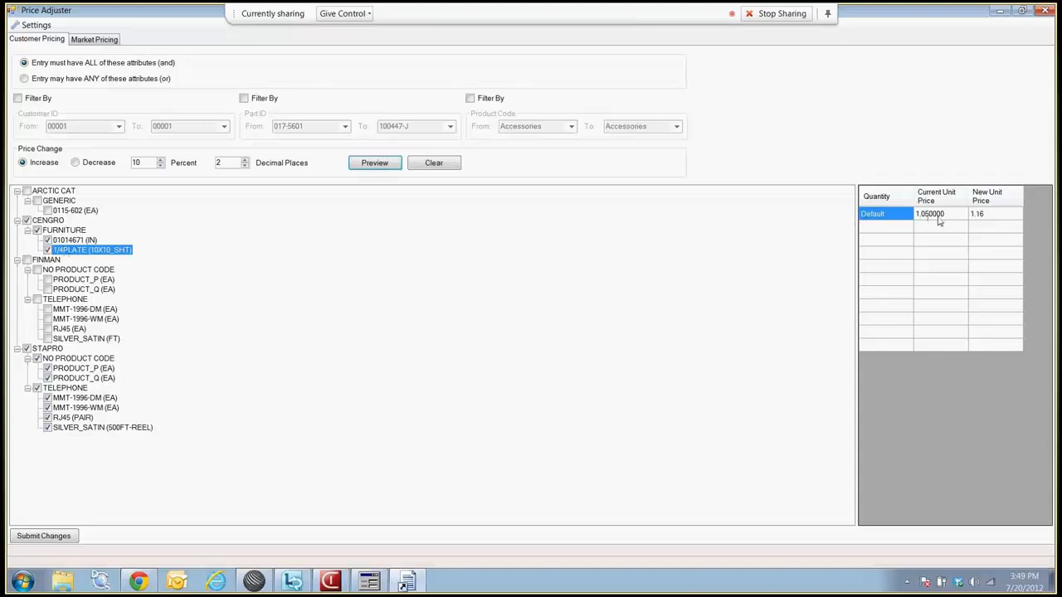
click(992, 216)
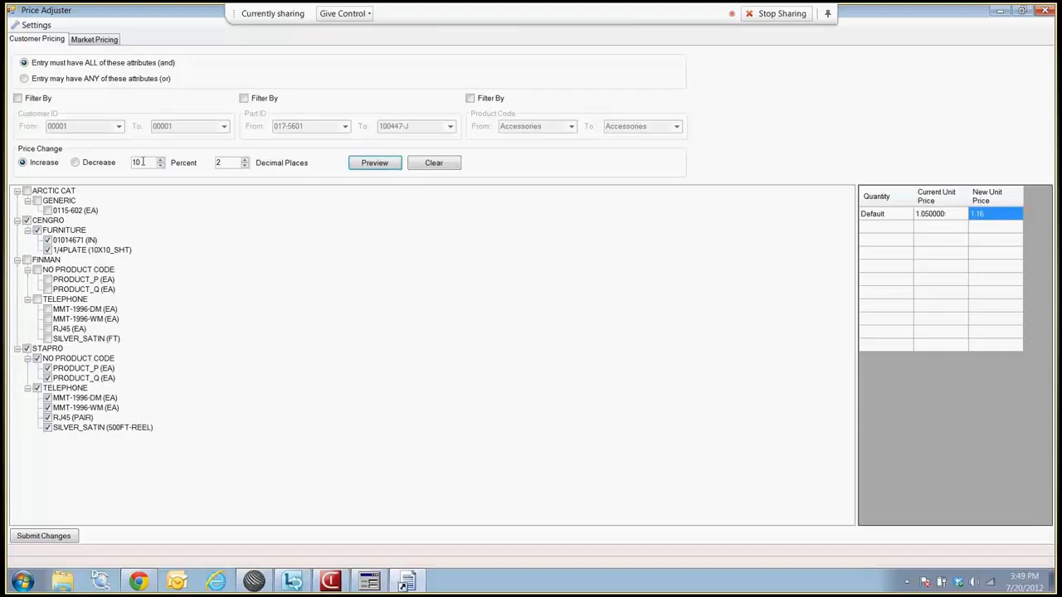
click(70, 240)
click(73, 250)
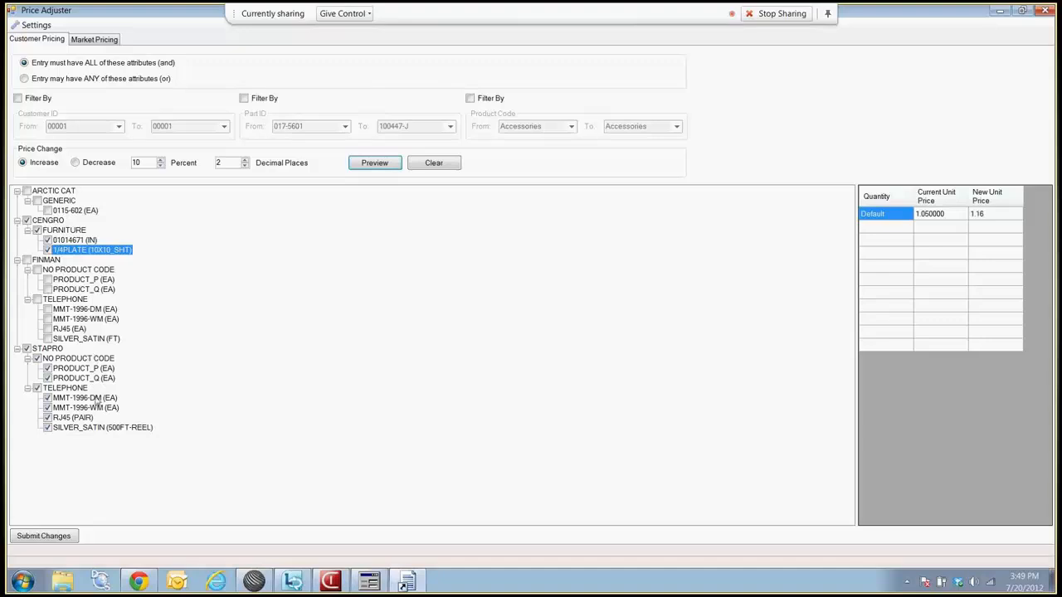
Compare the current and new unit prices of STAPRO's parts, including PRODUCT_P, PRODUCT_Q, MMT-1996-DM, RJ45 and SILVER_SATIN.
click(85, 367)
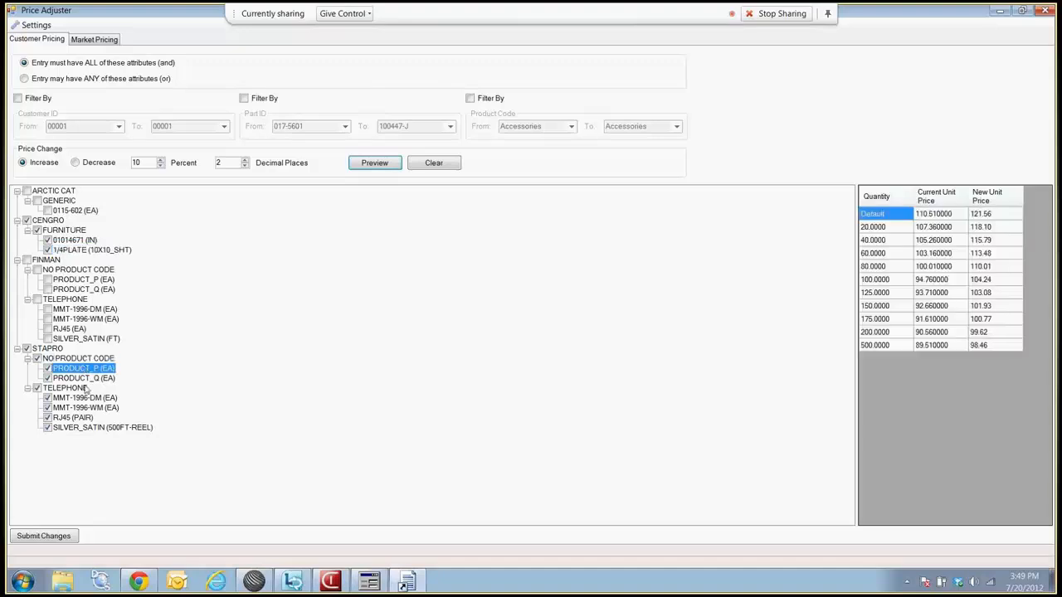
click(103, 379)
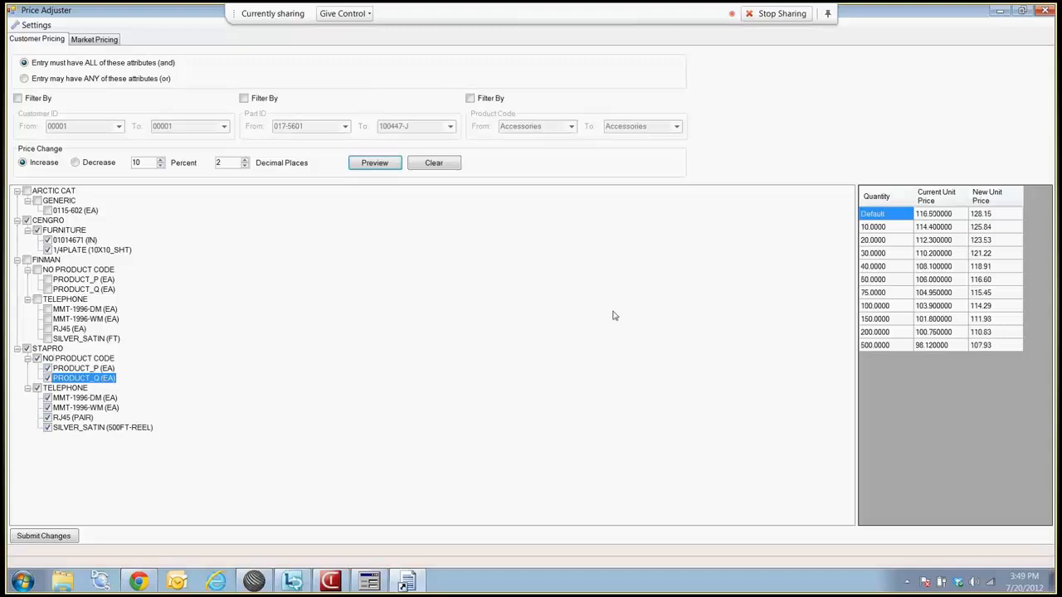
click(82, 399)
click(80, 419)
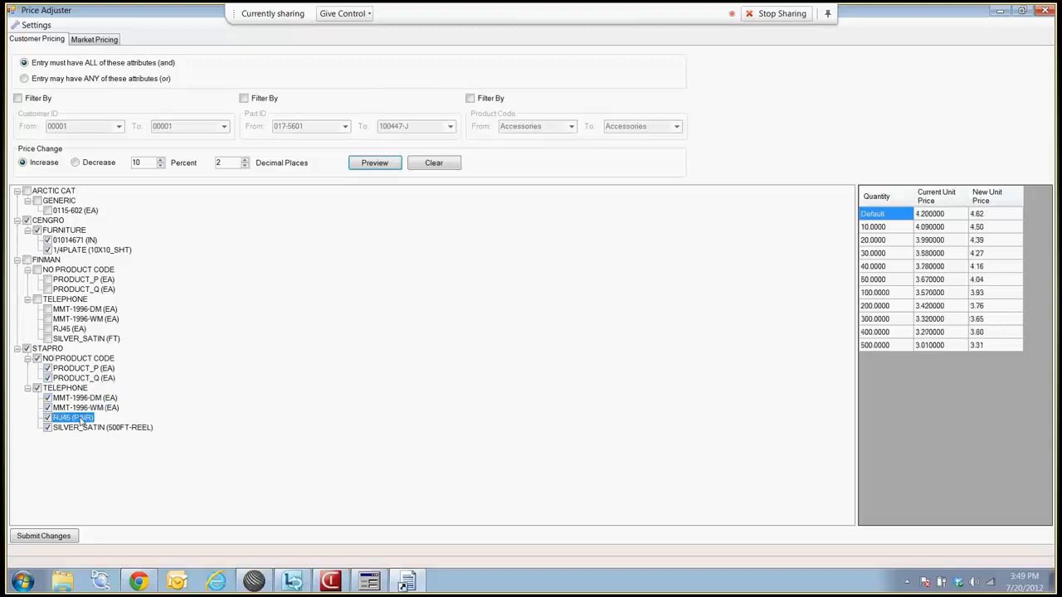
click(80, 426)
Submit the 10 percent customer price increase for the selected CENGRO and STAPRO parts to the database.
click(55, 537)
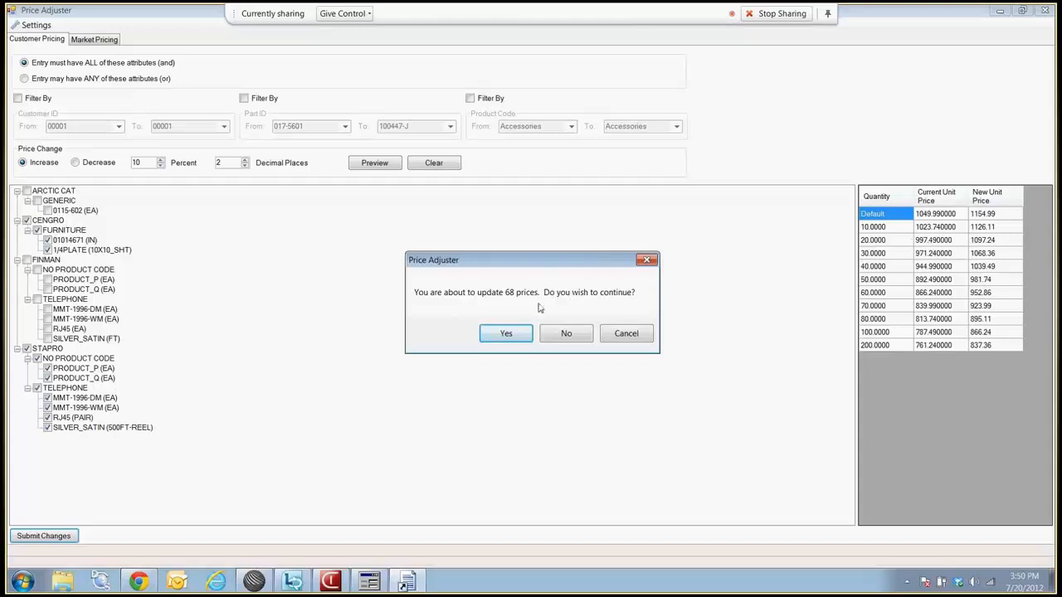
click(501, 330)
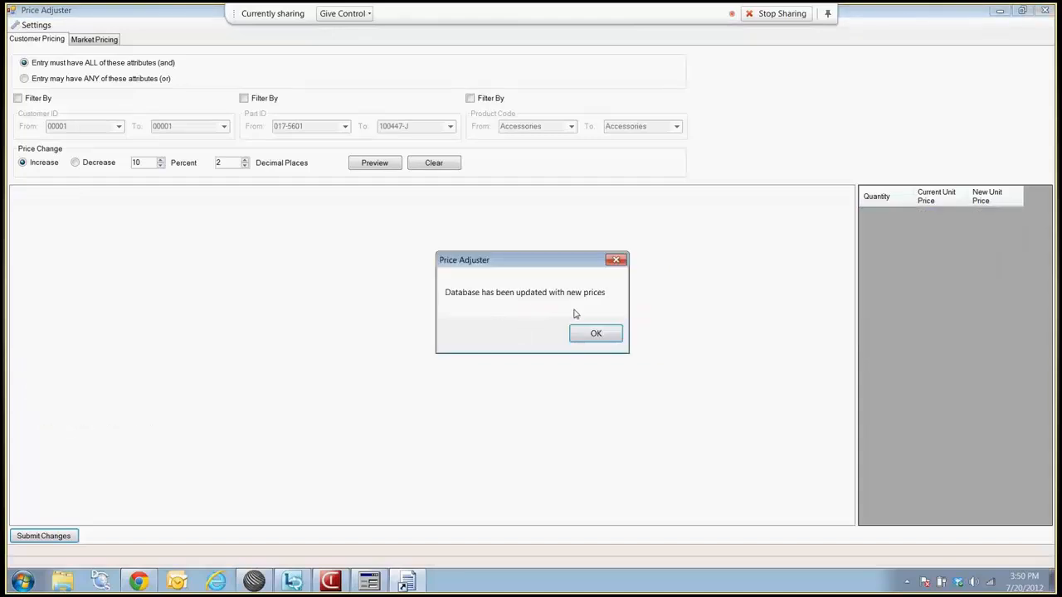
click(596, 334)
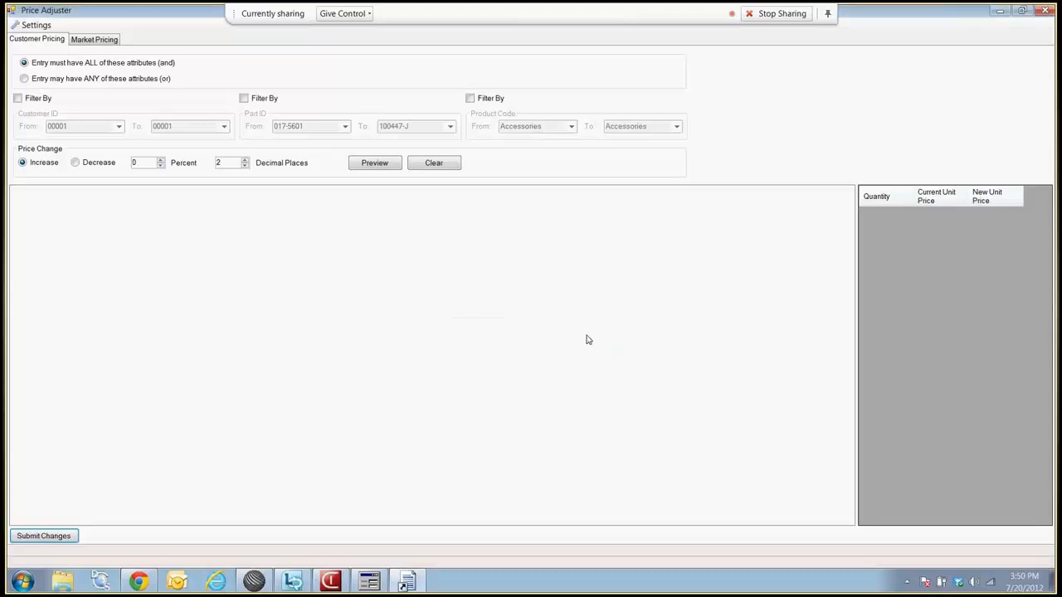
Switch to Infor ERP VE Part Maintenance, check the customer pricing of 1/4PLATE for CENGRO, and close both windows.
click(378, 580)
click(140, 100)
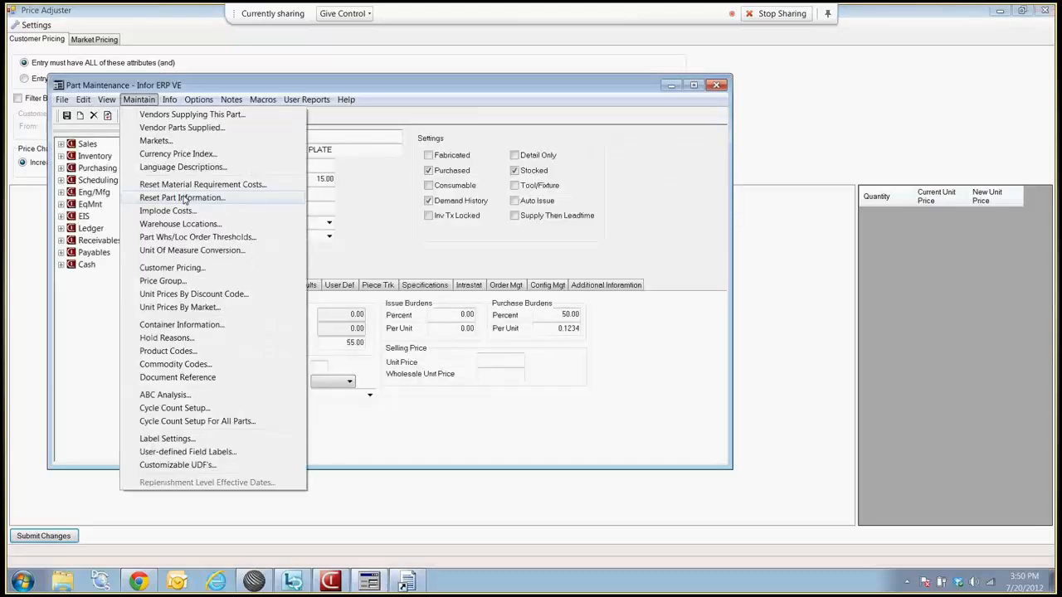
click(197, 266)
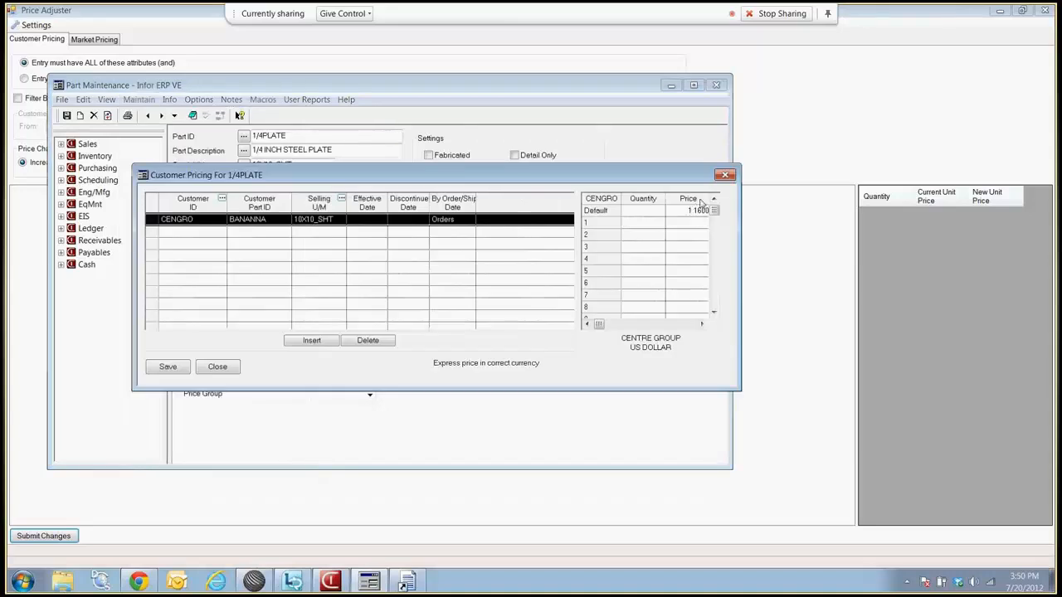
click(726, 175)
click(716, 84)
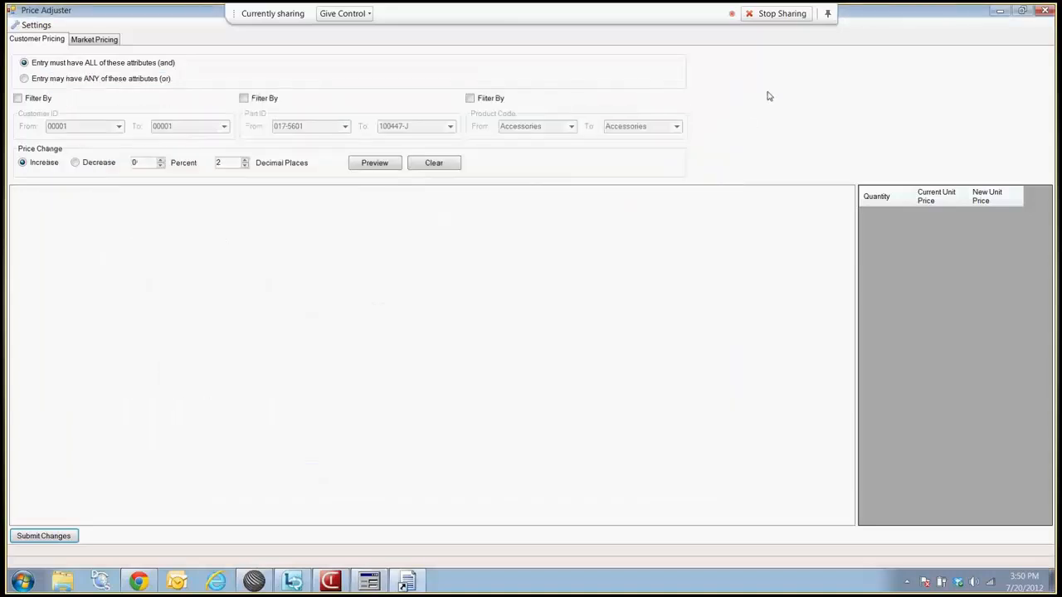
Go to market pricing, enable the Market ID filter, and turn it off again.
click(88, 40)
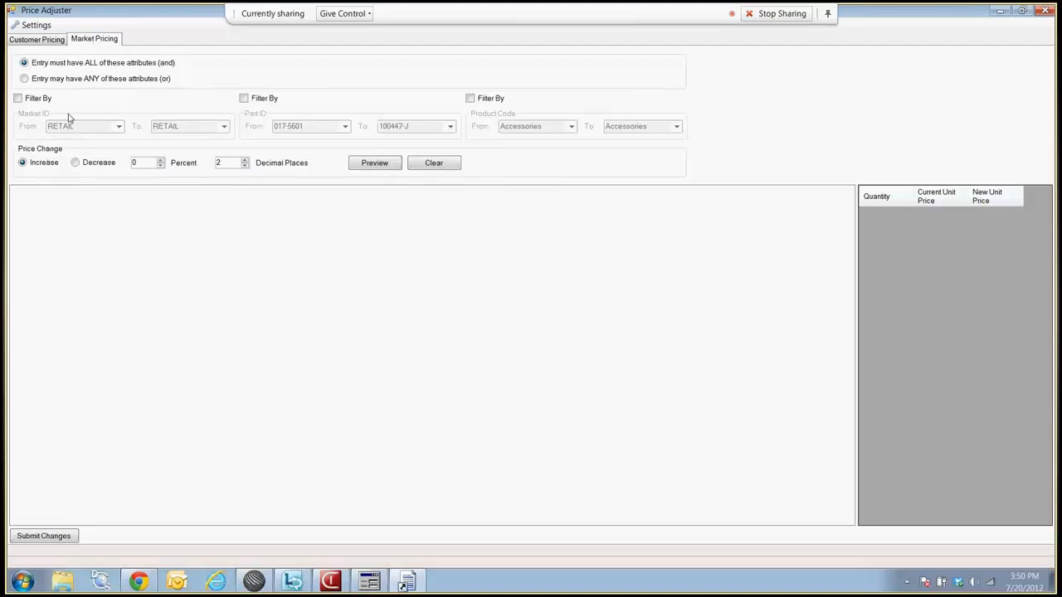
click(17, 98)
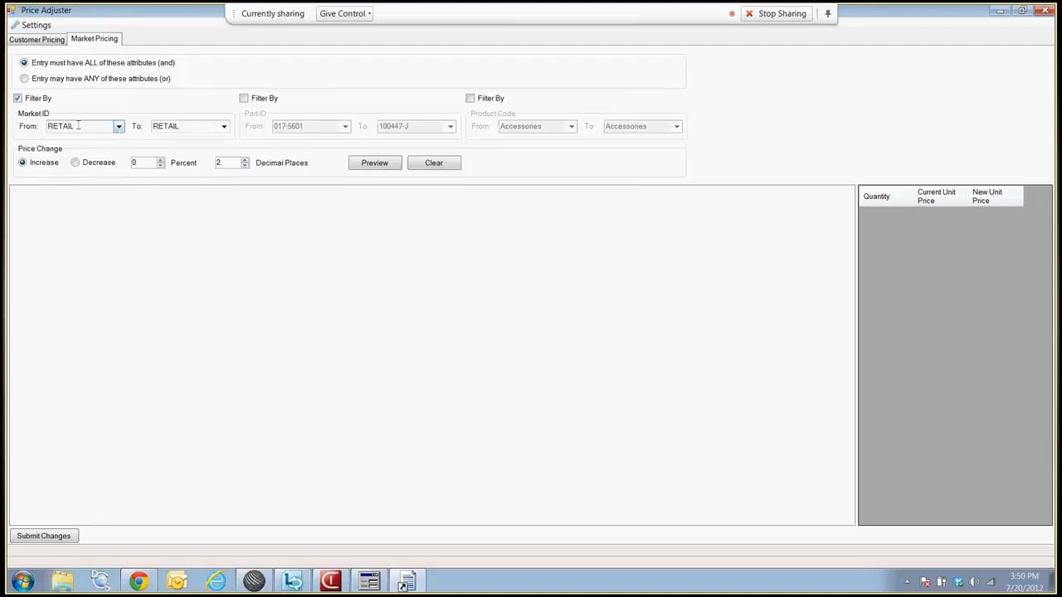
click(18, 99)
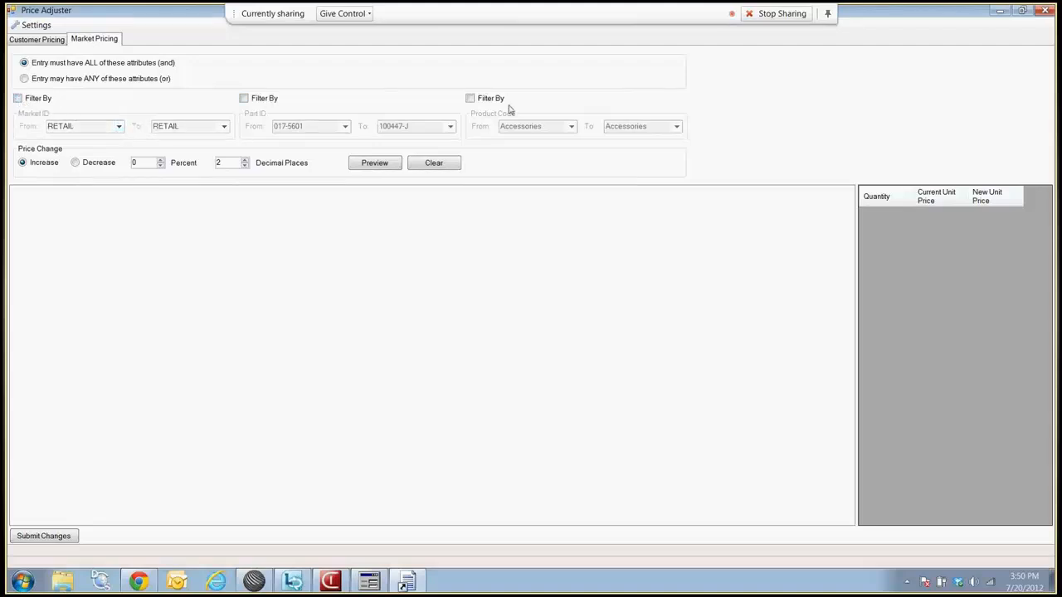
Preview a 10 percent increase on market pricing, and compare 1/4PLATE's current and new prices for RETAIL and WHOLESALE.
double_click(146, 162)
text(10)
click(392, 165)
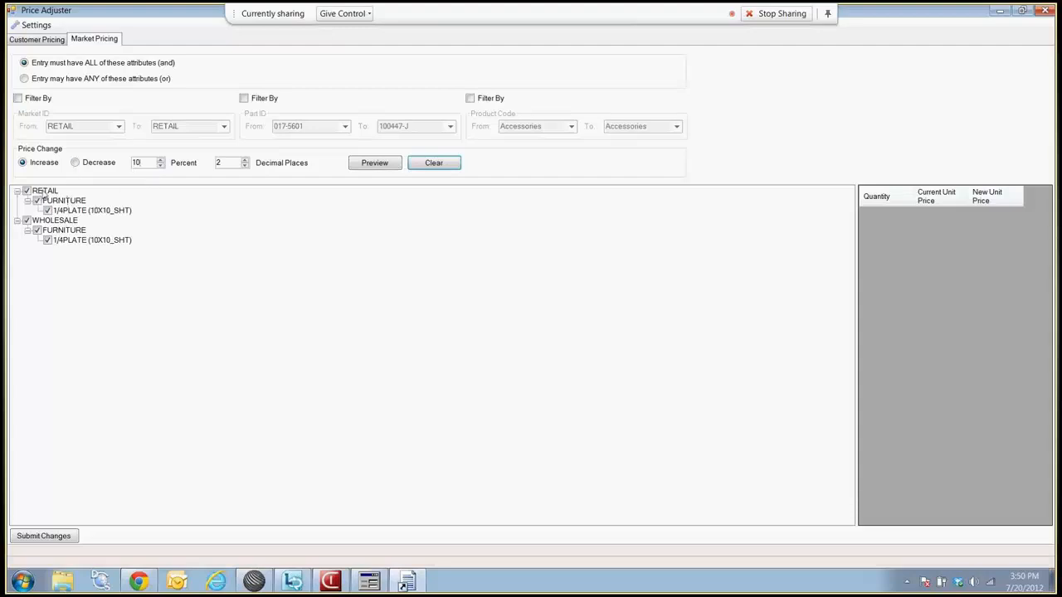
click(83, 211)
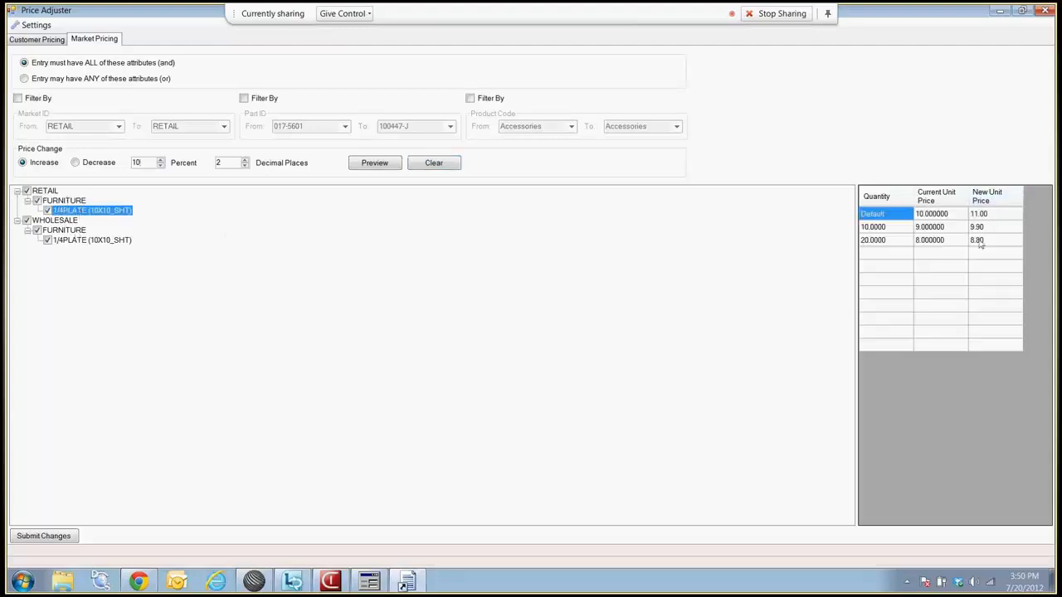
click(123, 240)
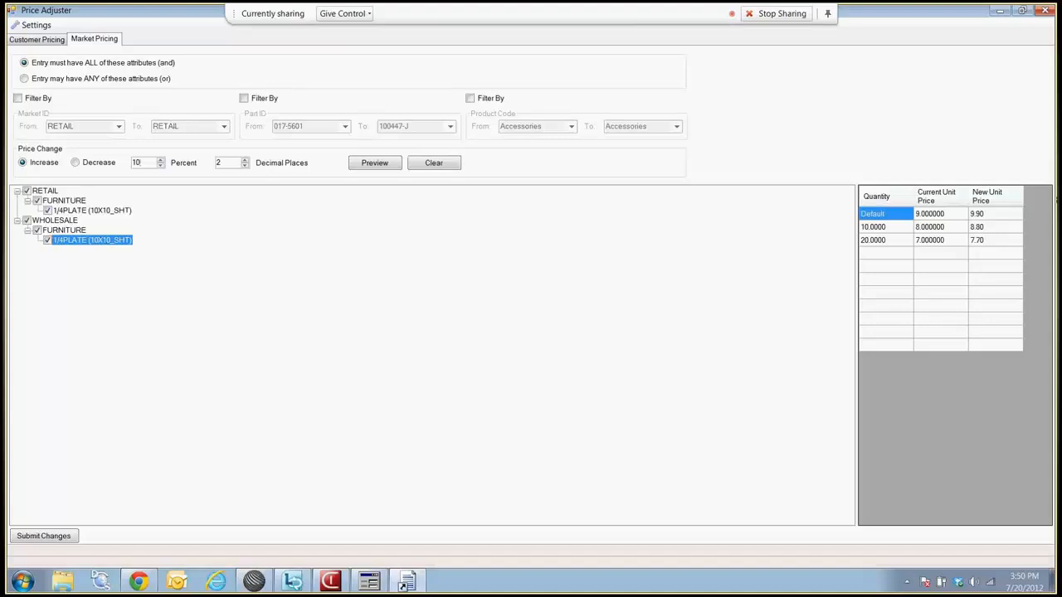
Submit the 10 percent market price increase for 1/4PLATE in RETAIL and WHOLESALE to the database.
click(62, 537)
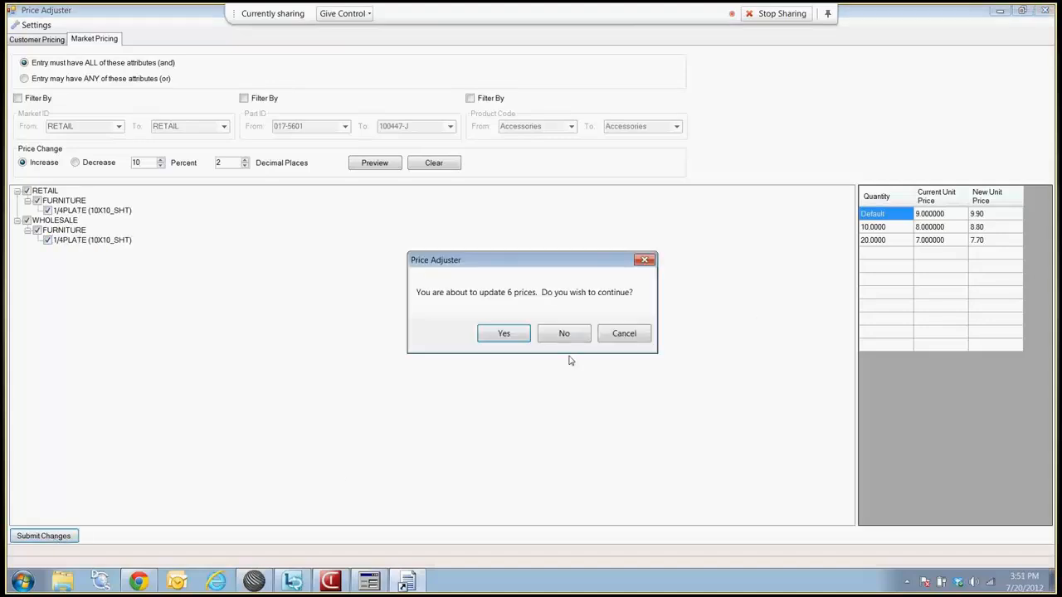
click(504, 333)
click(595, 333)
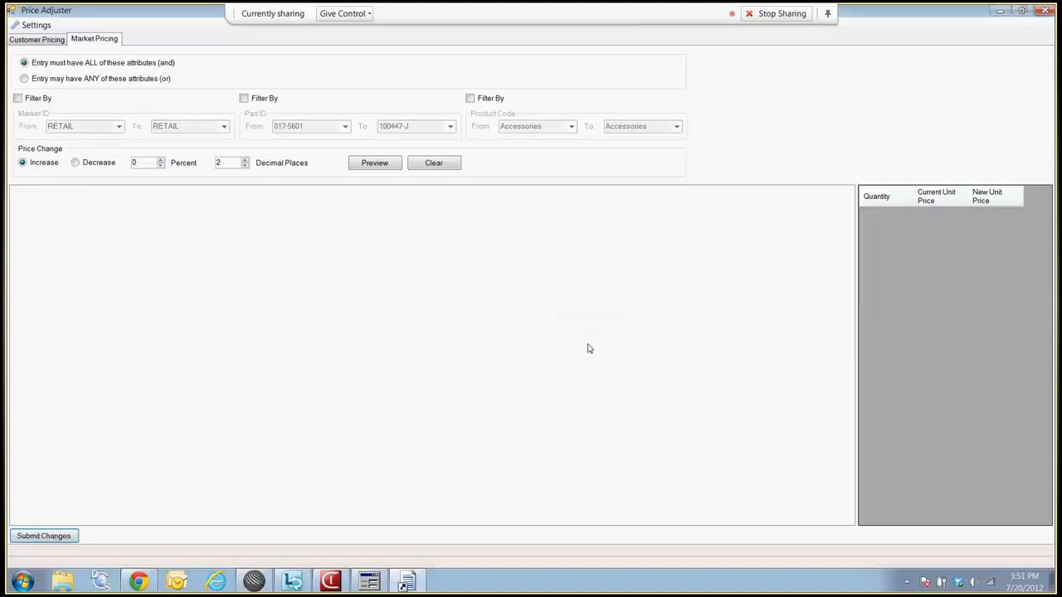
Switch to Infor ERP VE Part Maintenance, check the unit prices by market for 1/4PLATE, and return to Price Adjuster.
click(371, 581)
click(139, 98)
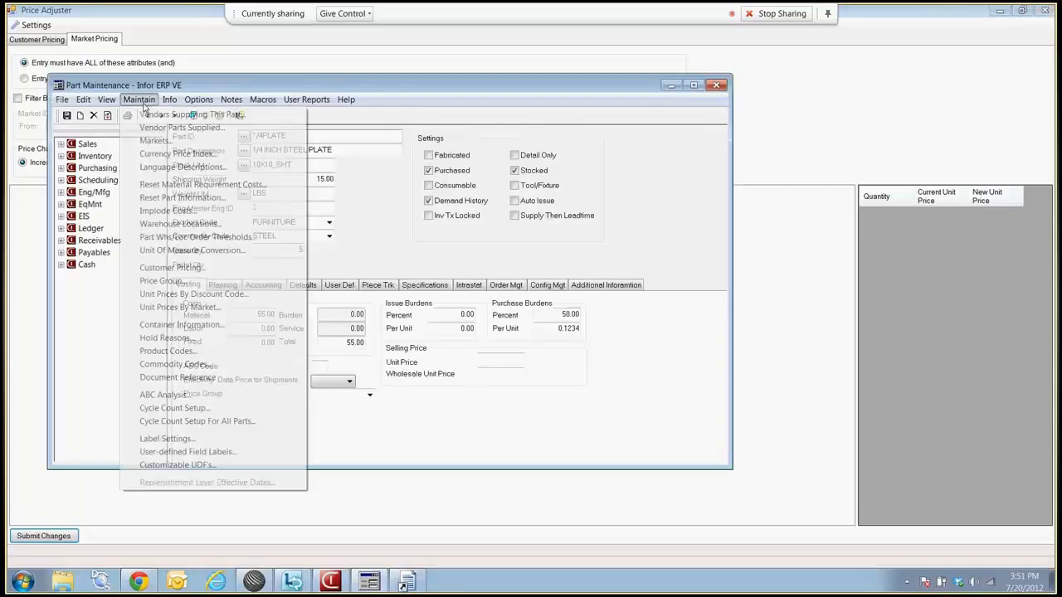
click(192, 307)
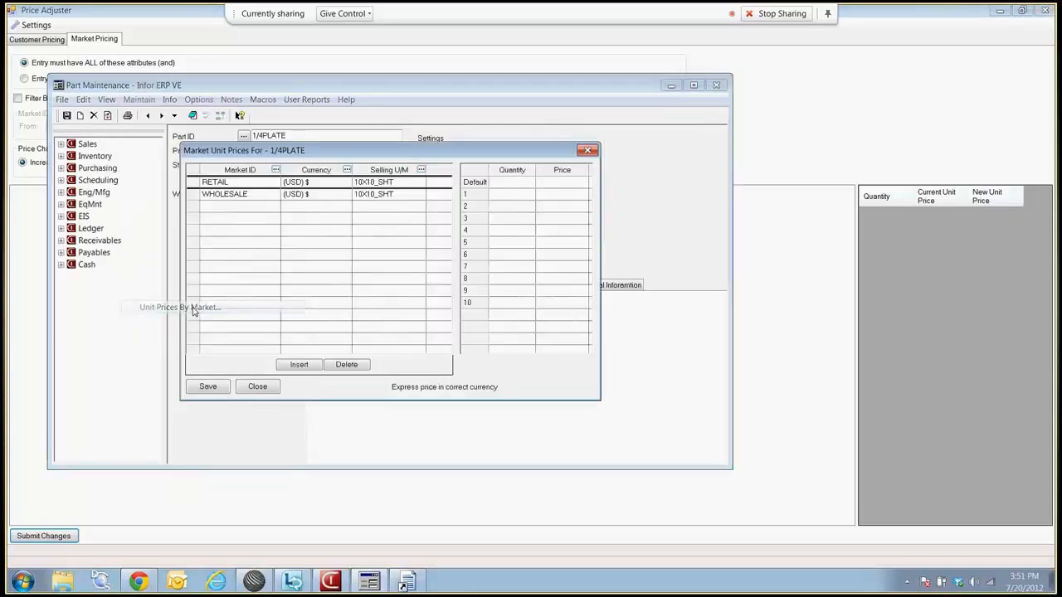
click(587, 151)
click(805, 90)
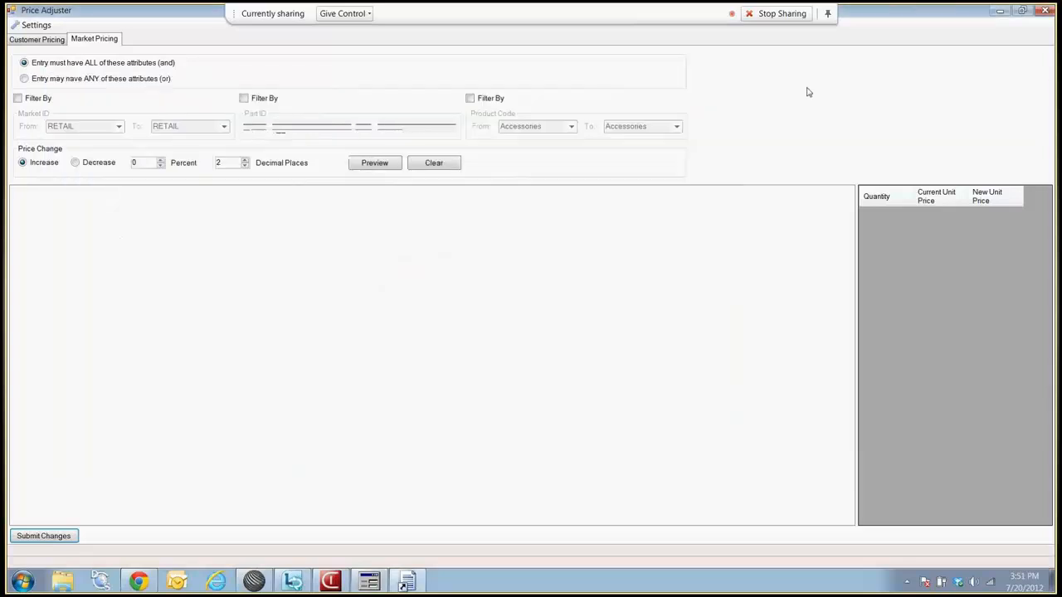